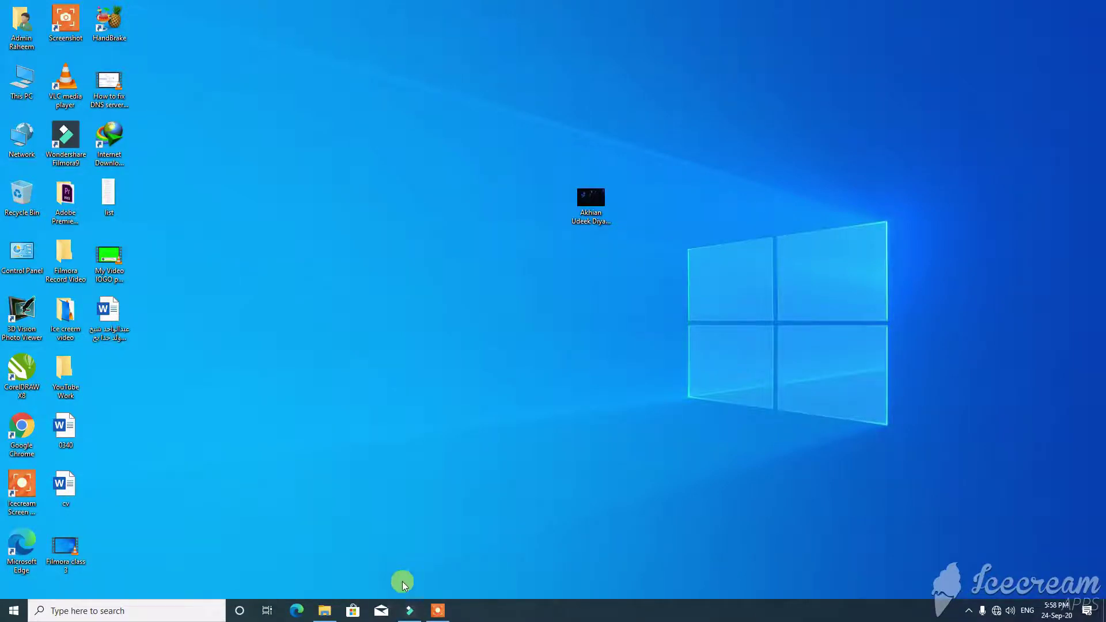
Step: Switch to Filmora and place the Filmora class 3 video at the start of video track 2
click(409, 611)
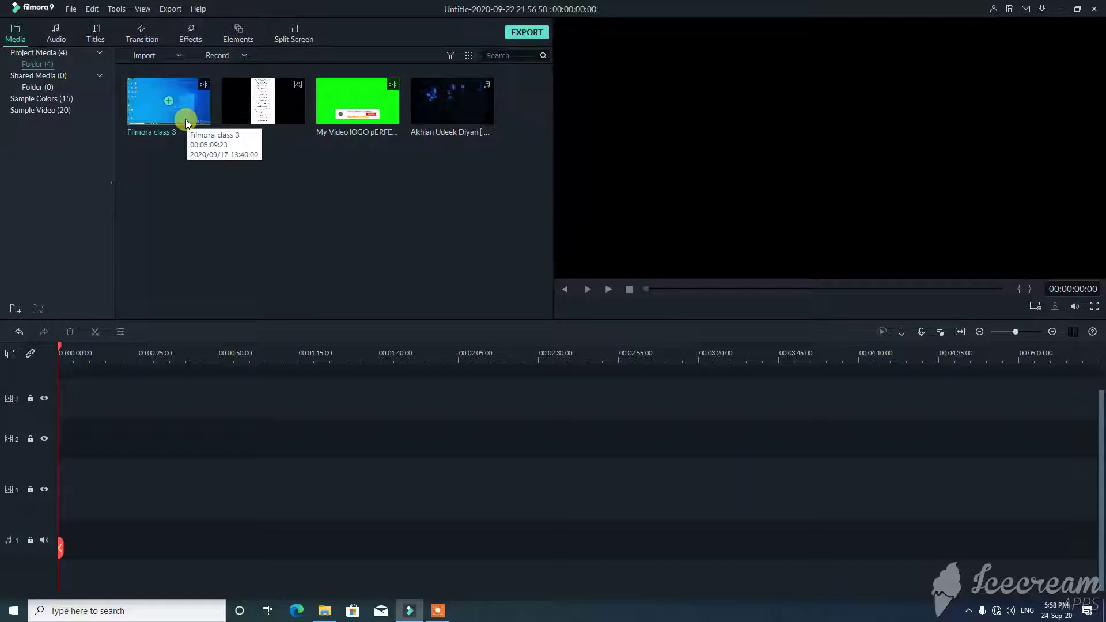
drag(183, 123, 68, 430)
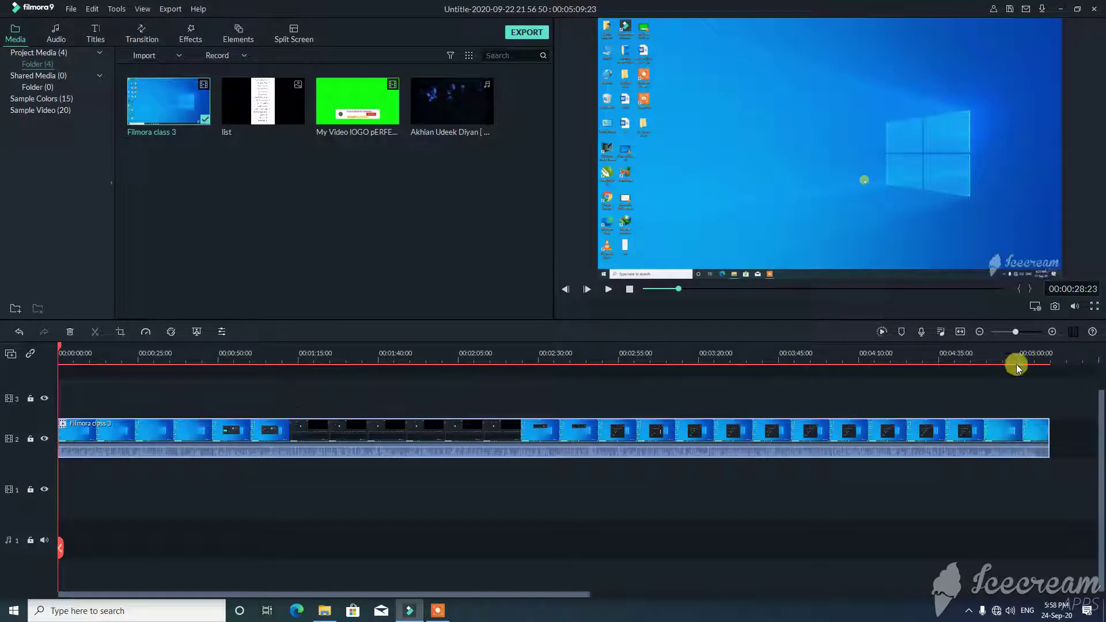
drag(1025, 329, 1015, 329)
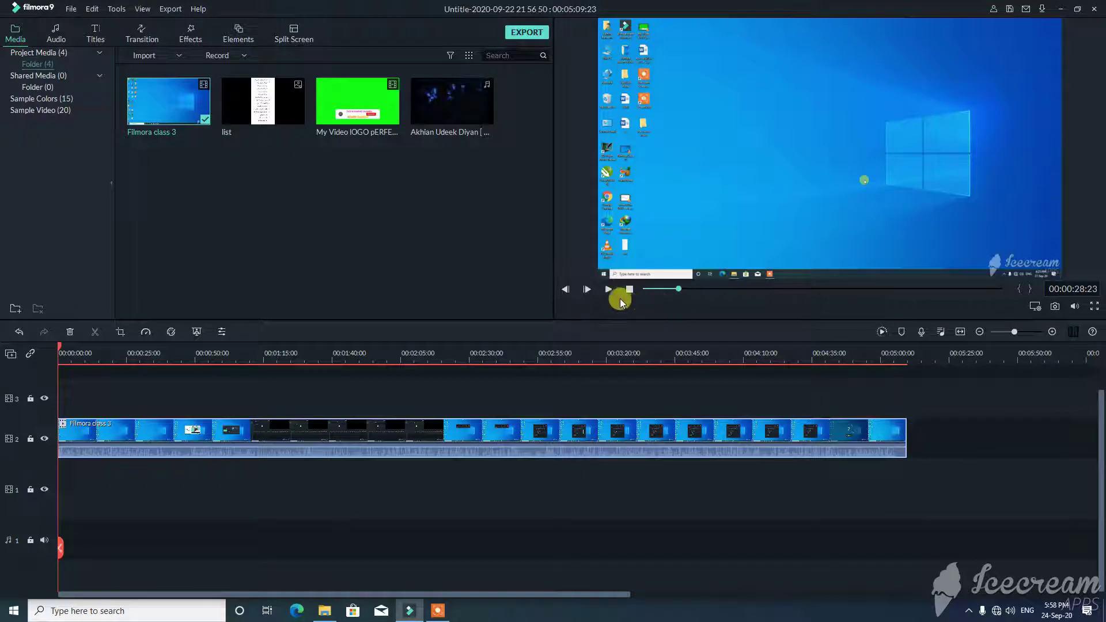
Step: Preview the opening seconds of the Filmora class 3 clip and return the playhead to the start of the timeline
click(609, 288)
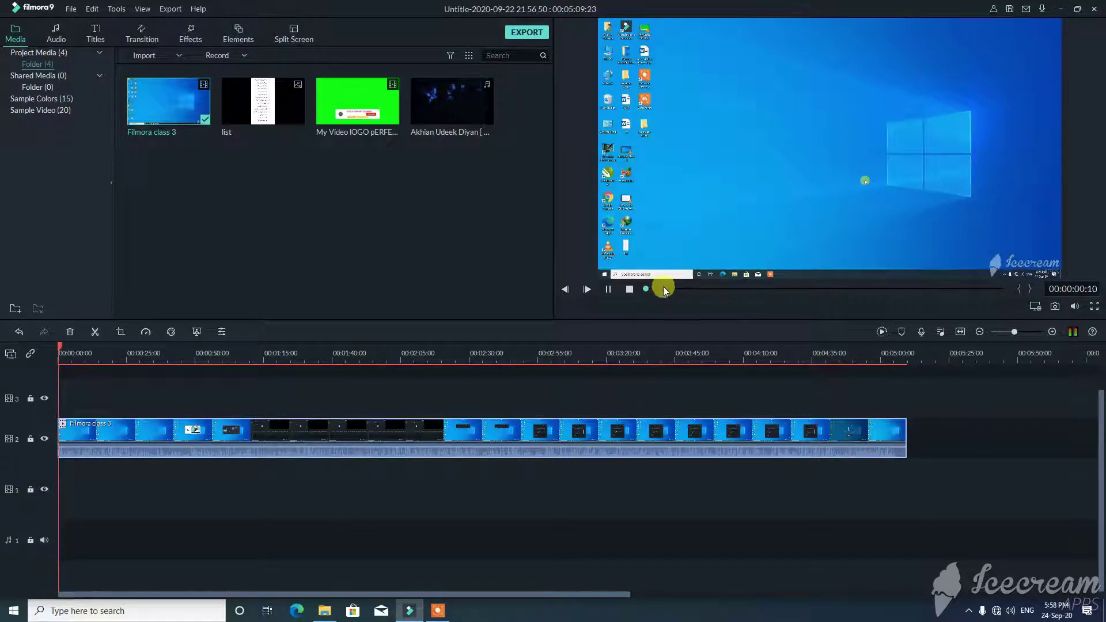
click(609, 289)
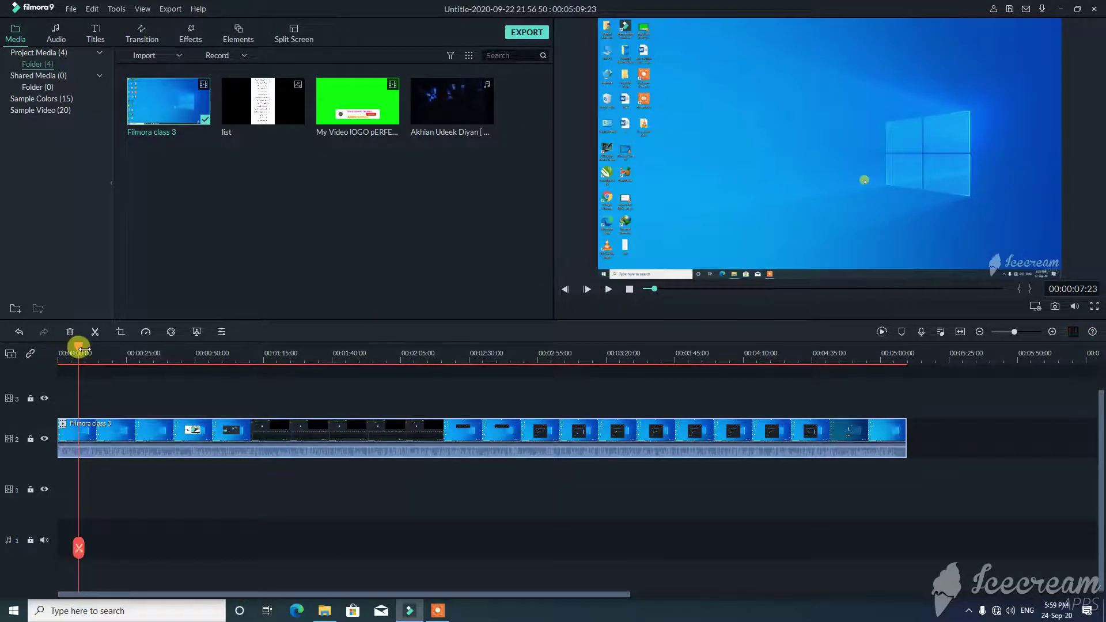
drag(79, 348, 58, 348)
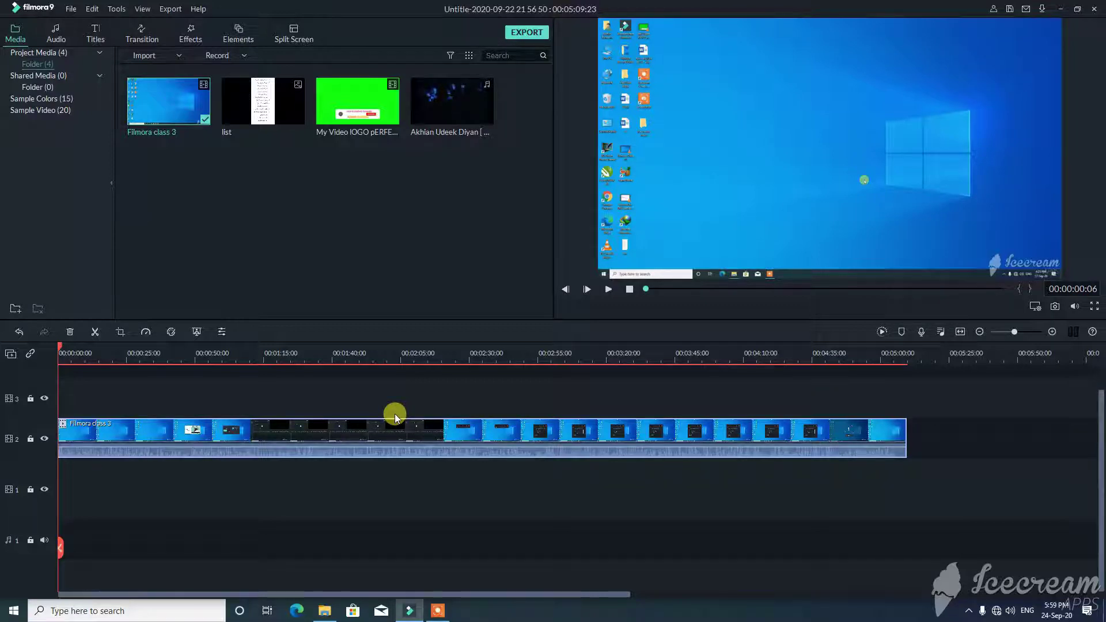
click(226, 58)
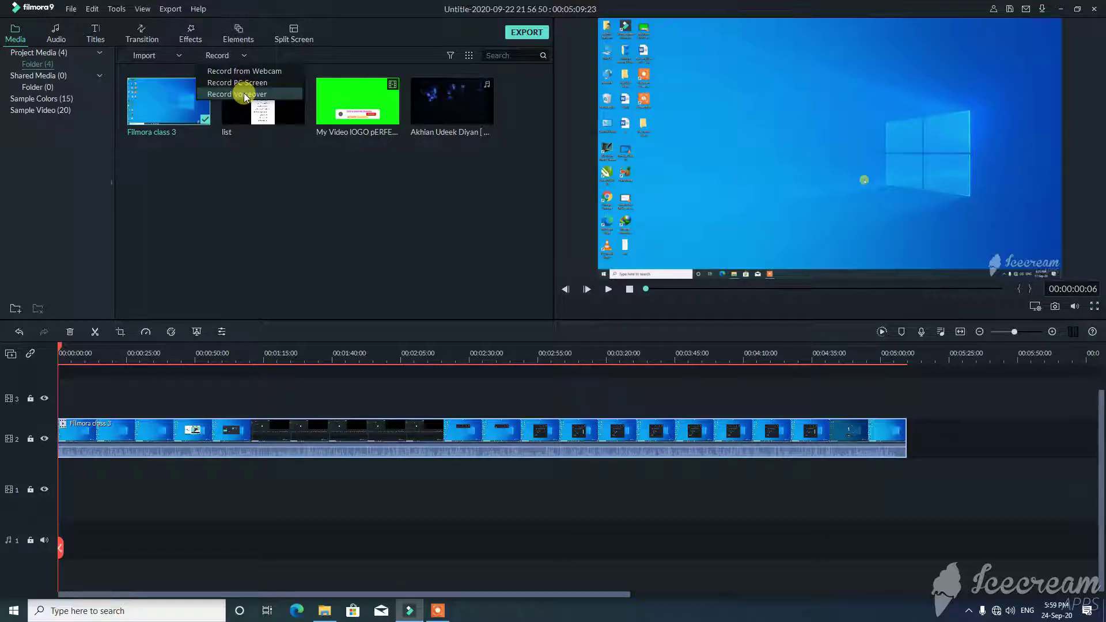
click(341, 222)
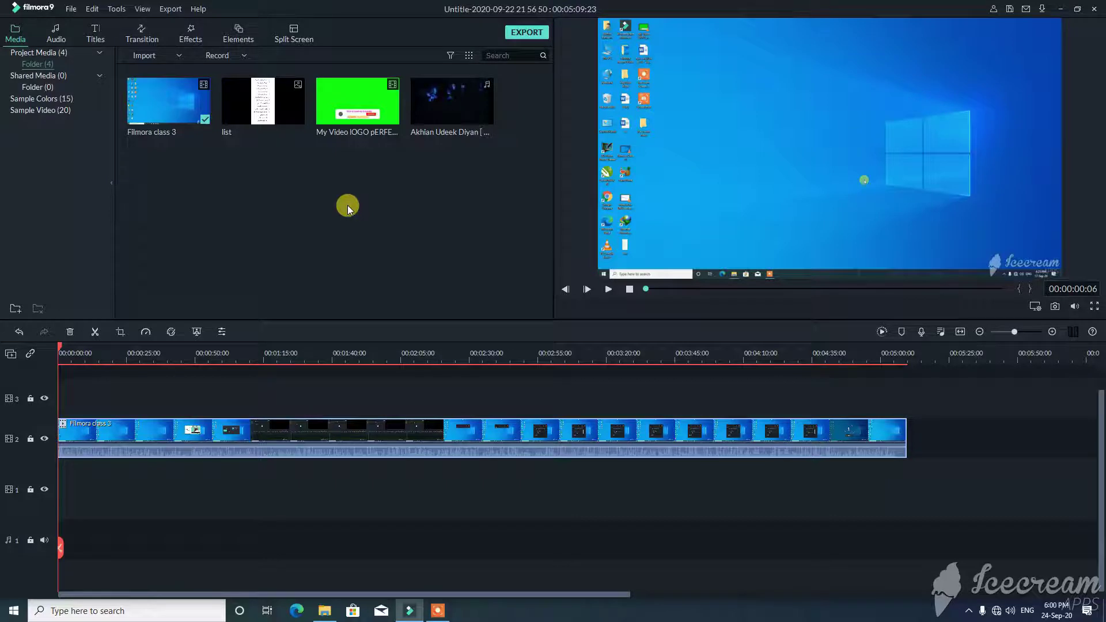
Step: Extend the audio fade-in of the Filmora class 3 clip across its full length
mouse_move(66, 447)
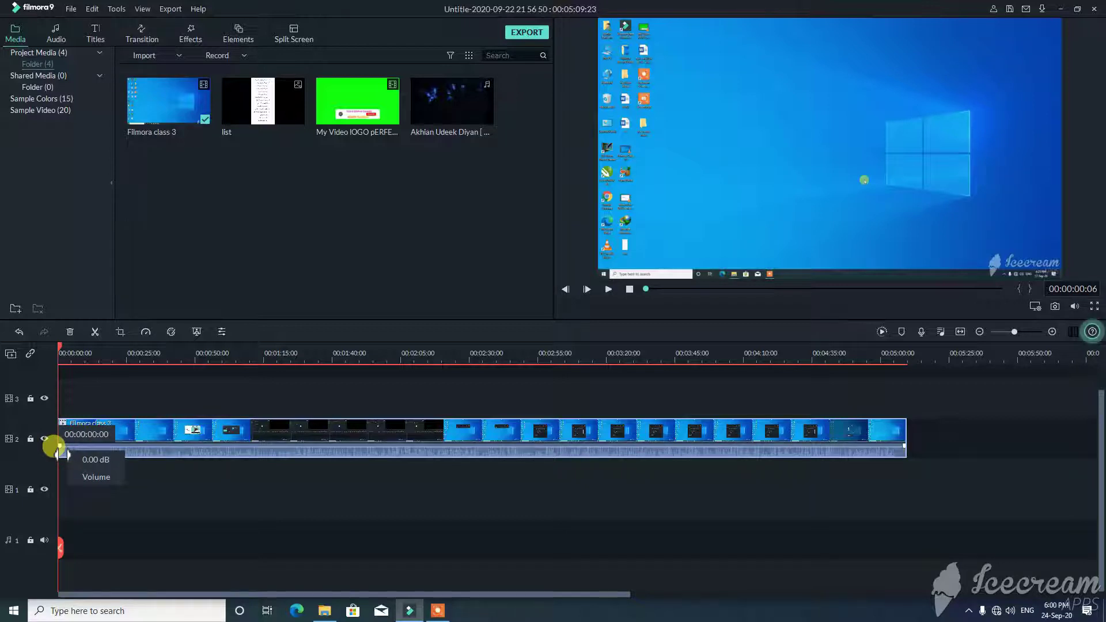
drag(58, 451, 952, 462)
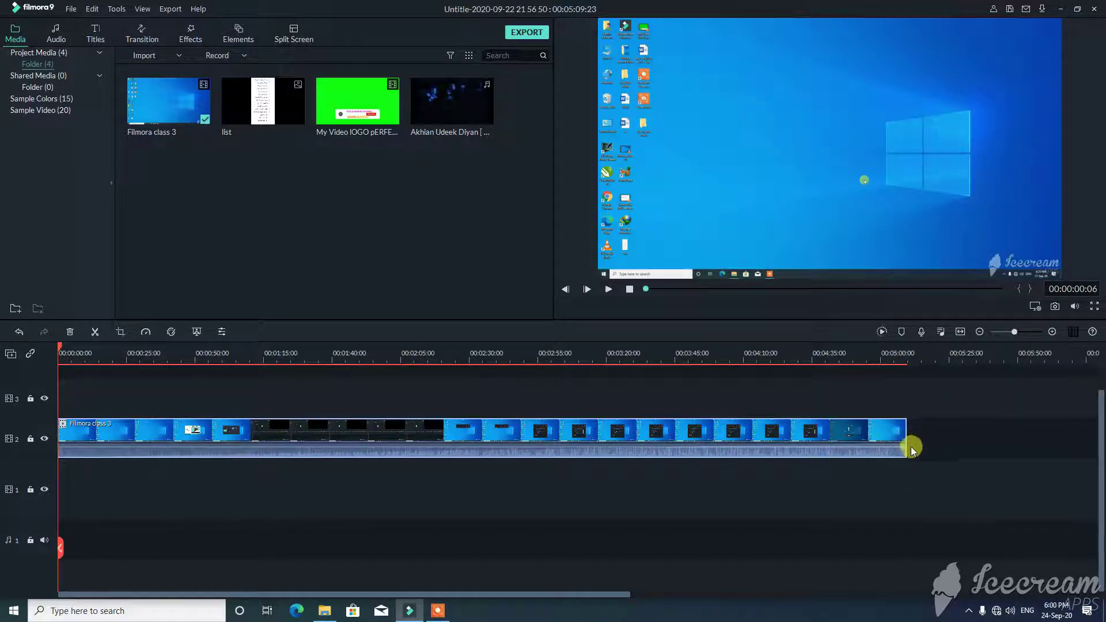
double_click(879, 454)
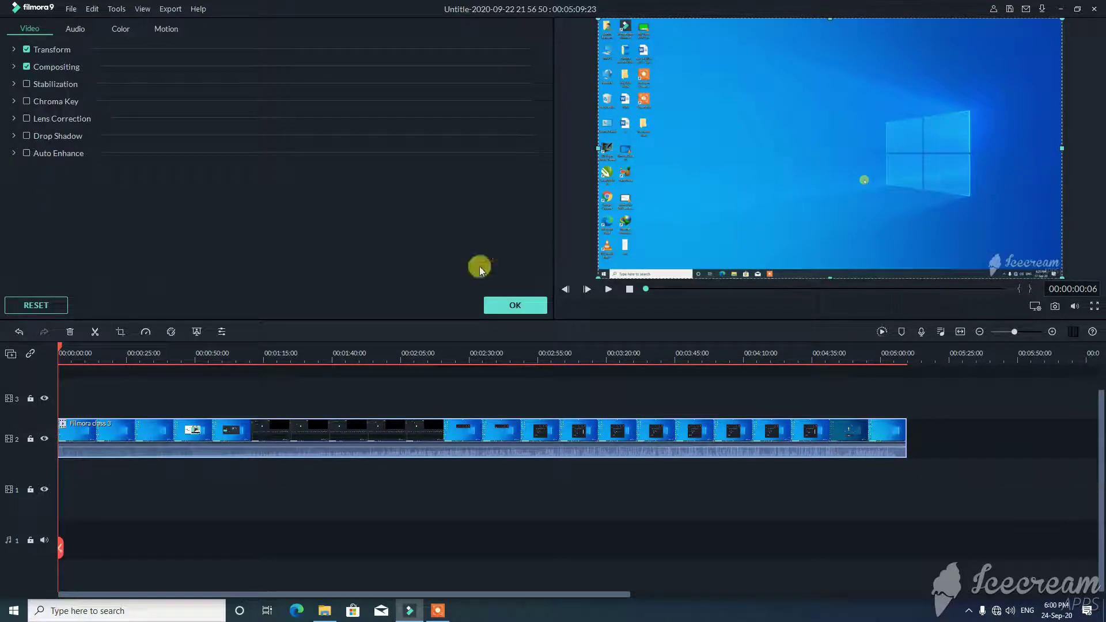
click(502, 303)
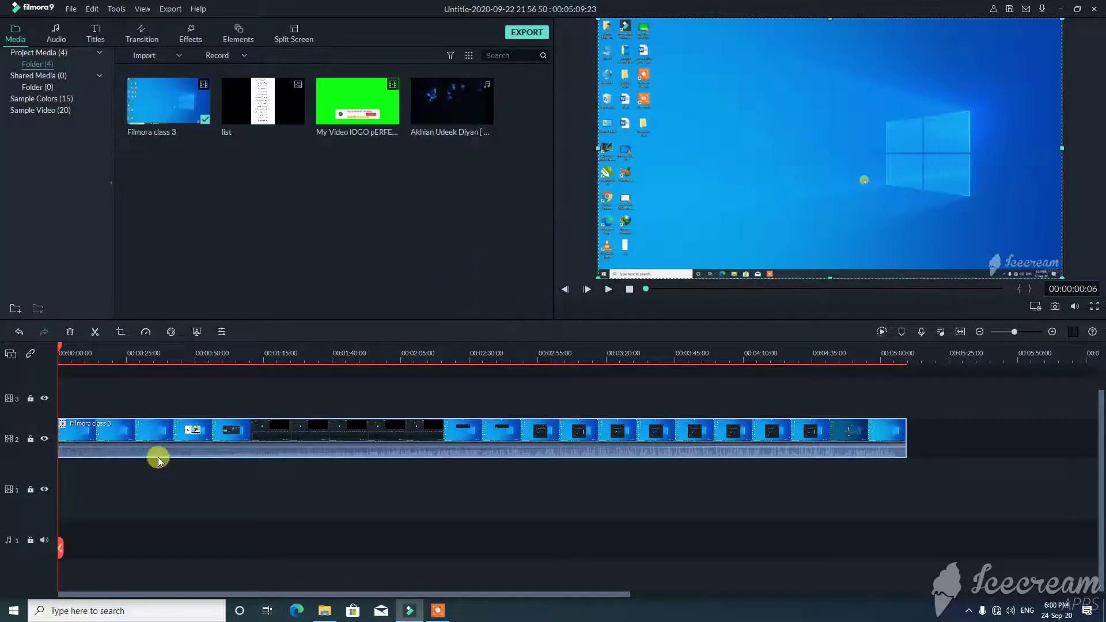
Step: Delete the Filmora class 3 clip from the timeline and undo the deletion
key(Delete)
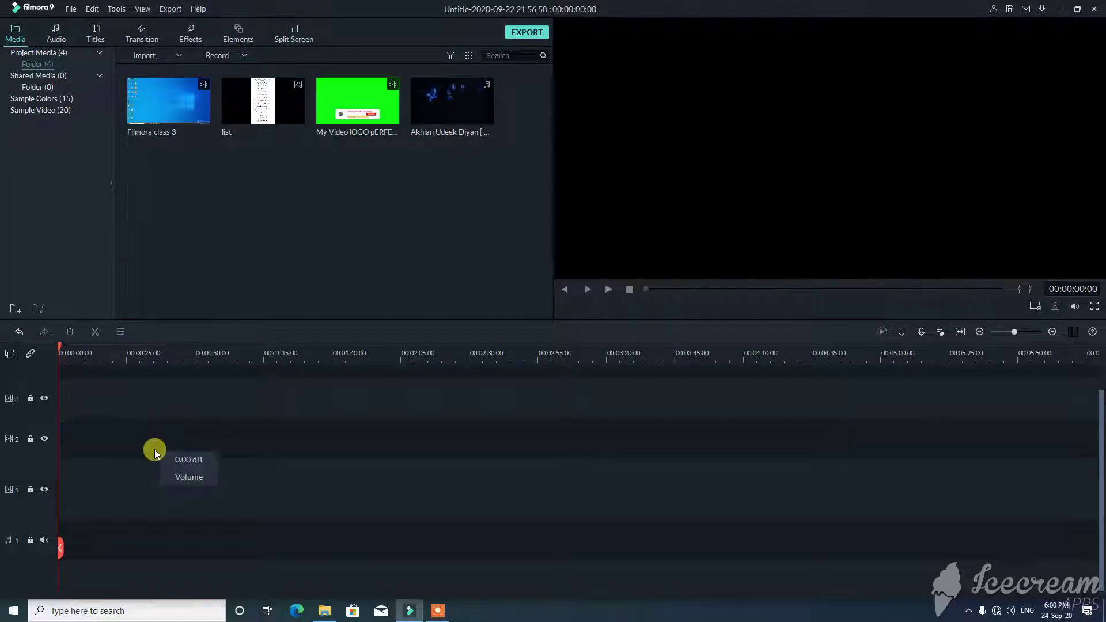
key(ctrl+z)
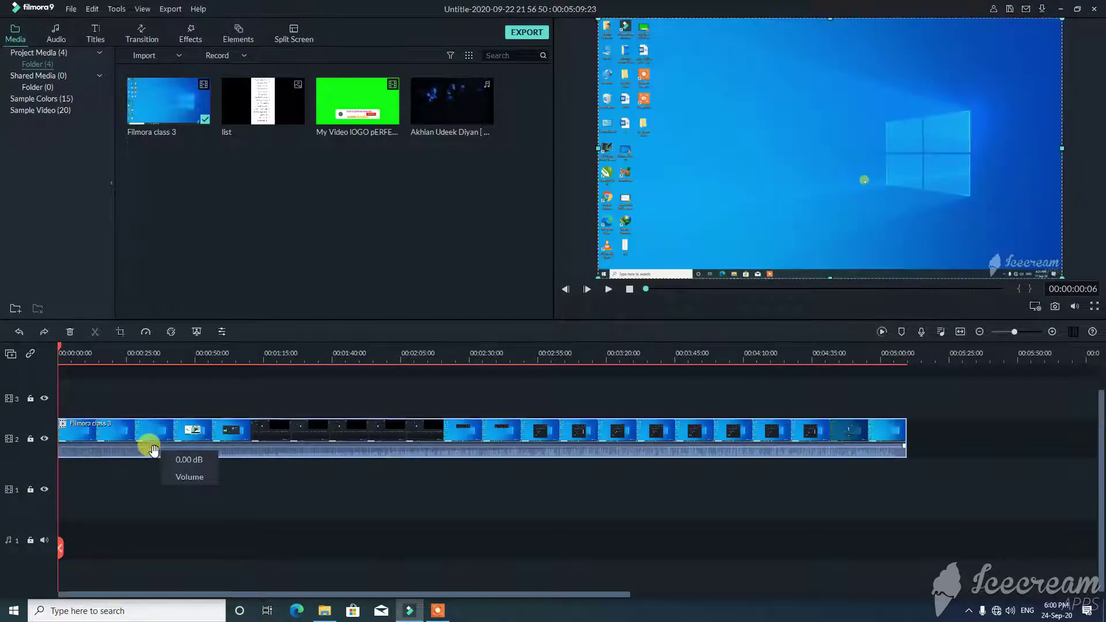
Step: Examine the audio properties of the Filmora class 3 clip, including its fade and background noise removal settings
right_click(96, 450)
double_click(77, 450)
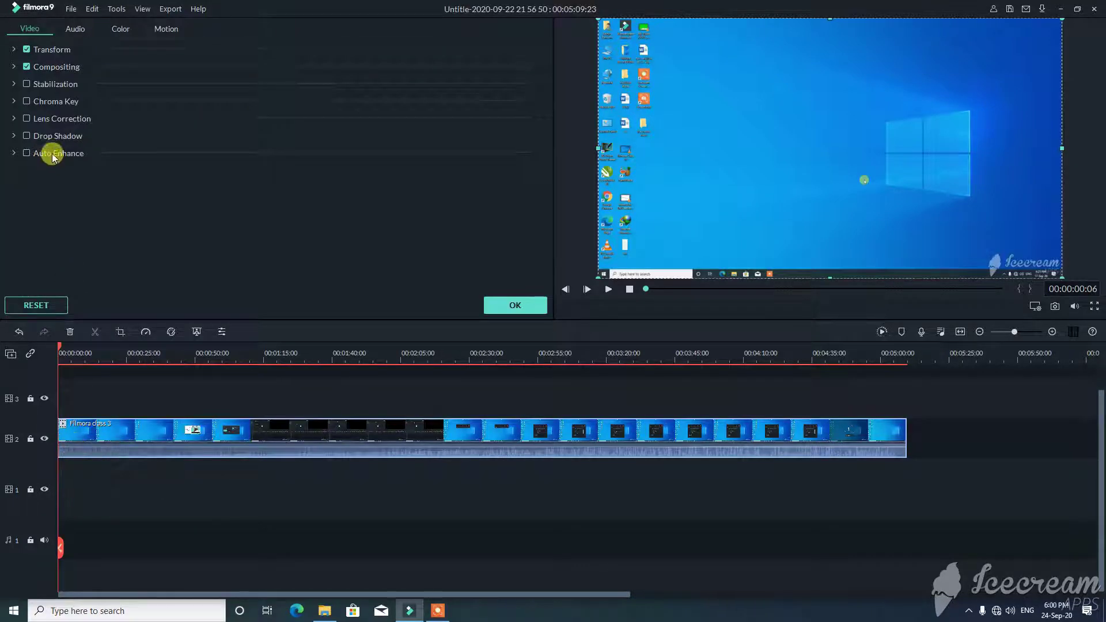
click(75, 27)
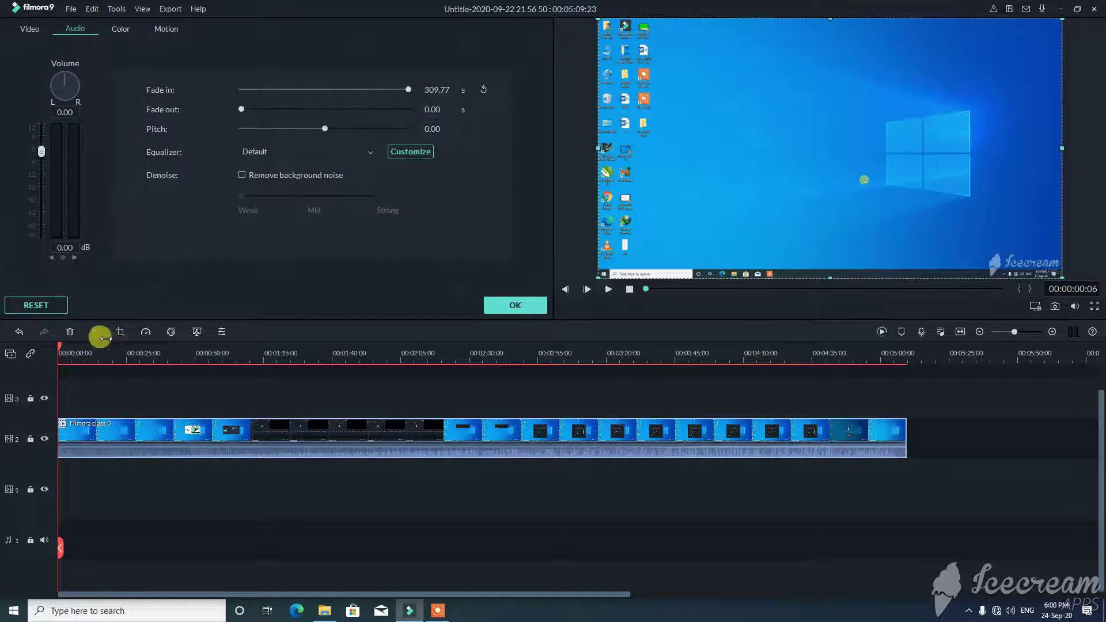
click(240, 175)
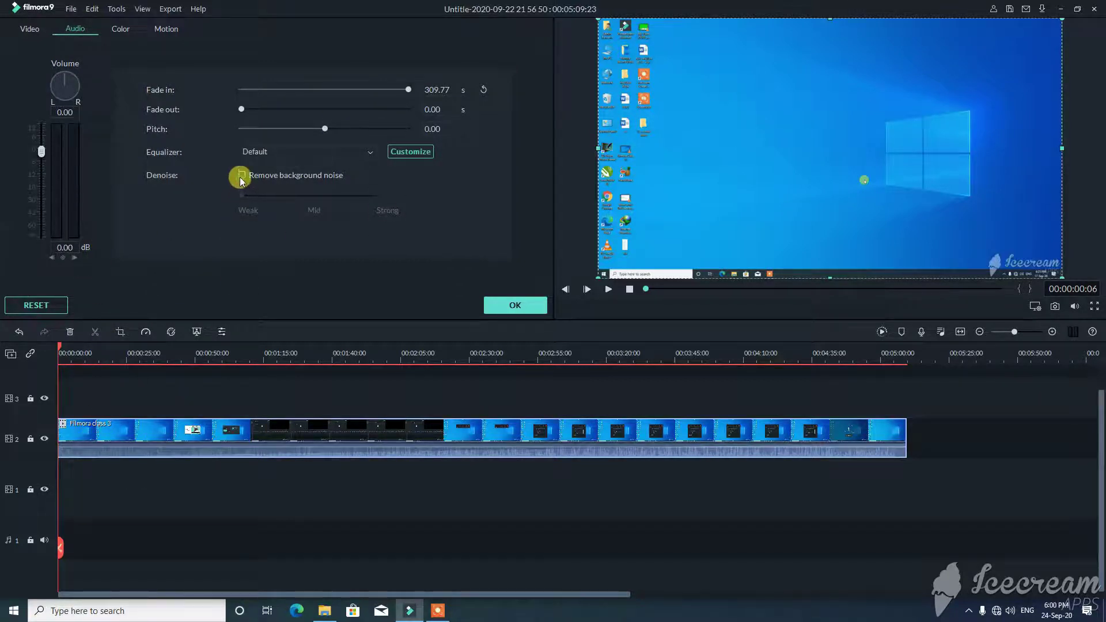
drag(67, 445, 115, 445)
click(494, 304)
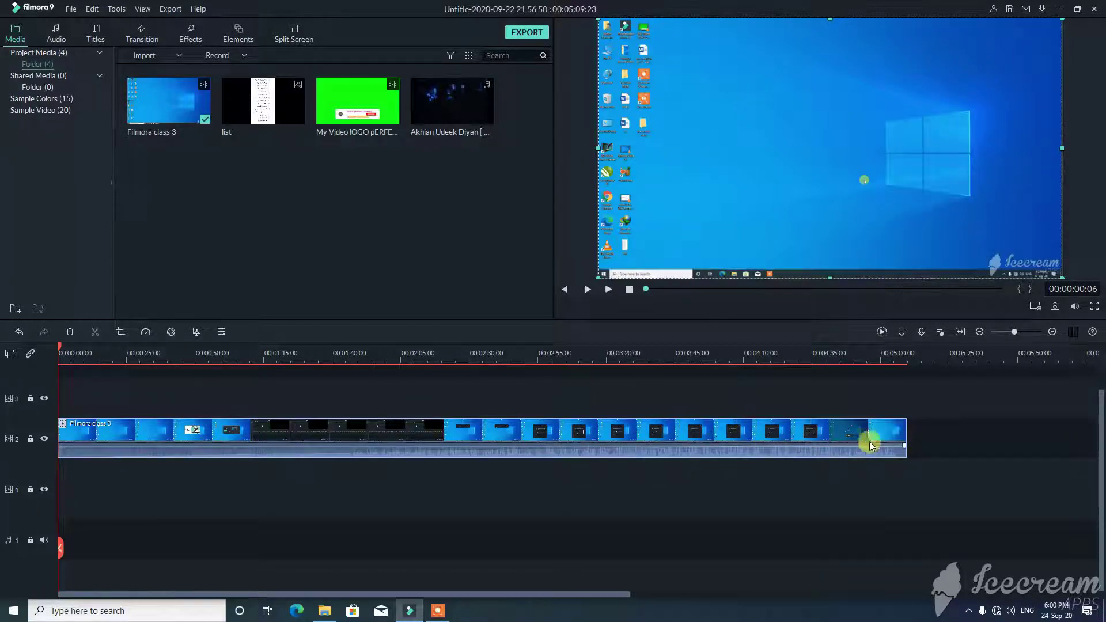
Step: Pull the Filmora class 3 clip's audio fade-in back to the clip's start and preview the sound
drag(898, 442, 113, 489)
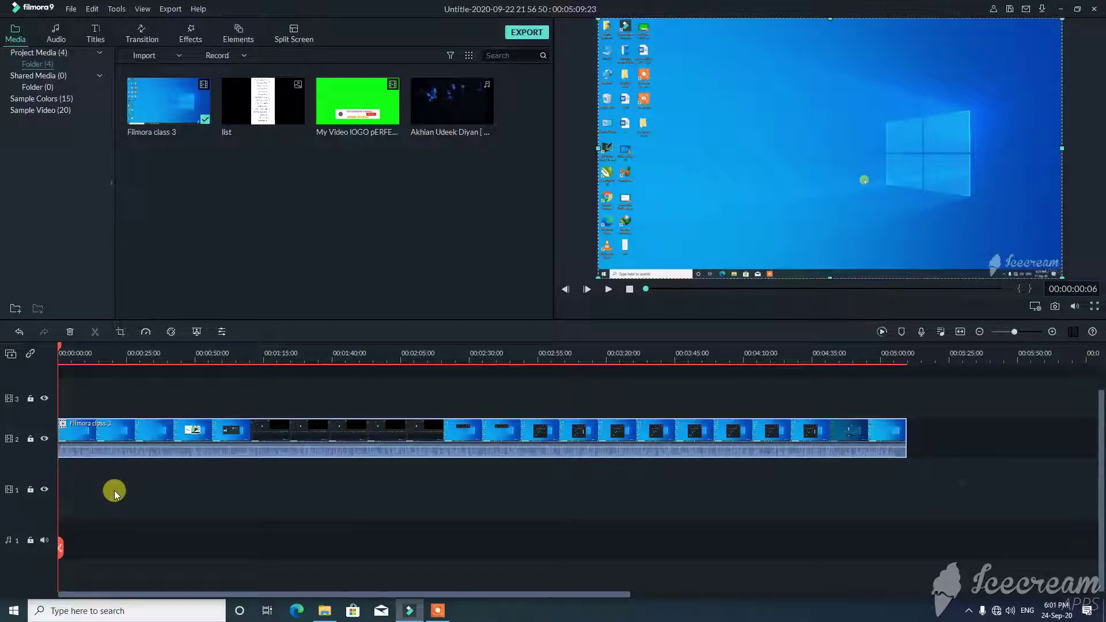
click(609, 290)
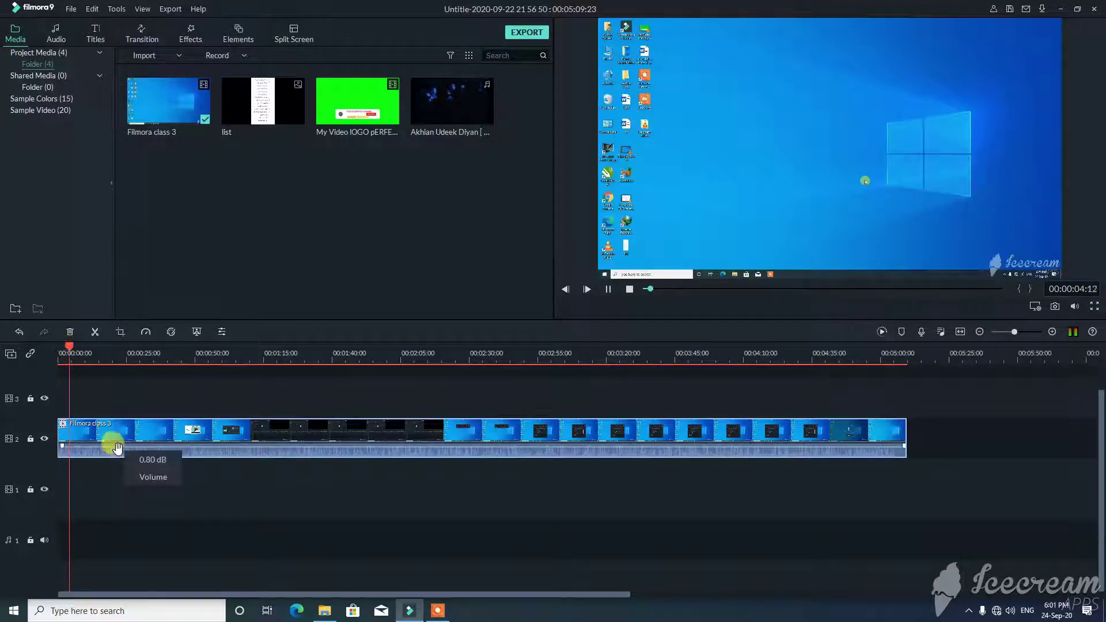
click(614, 289)
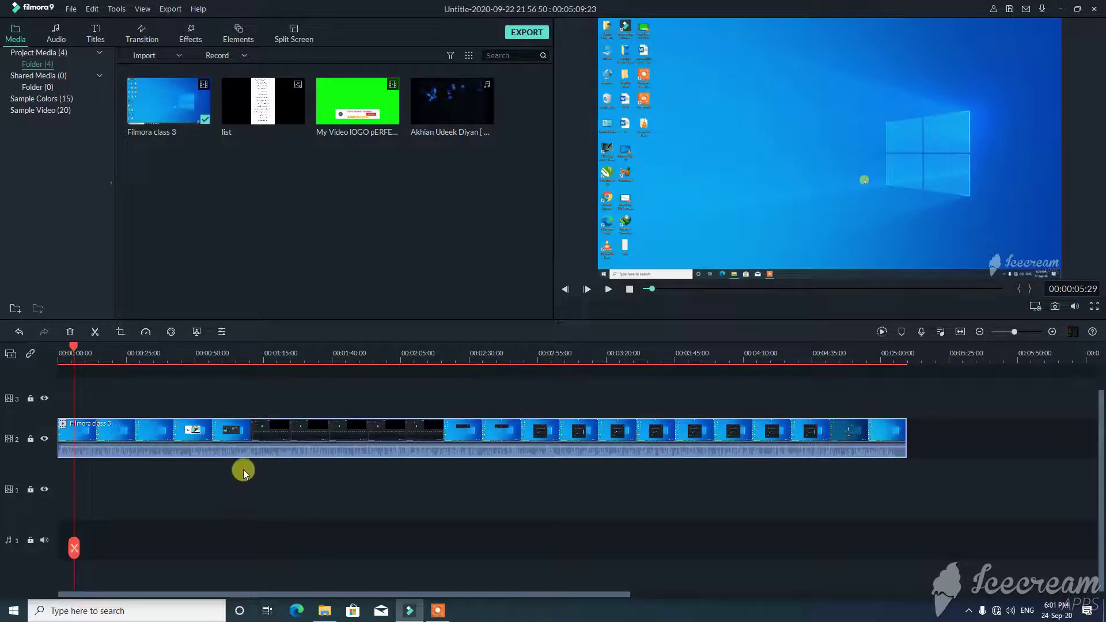
Step: Lower the Filmora class 3 clip's volume to silence, preview it, and return the playhead to the start
drag(235, 445, 240, 460)
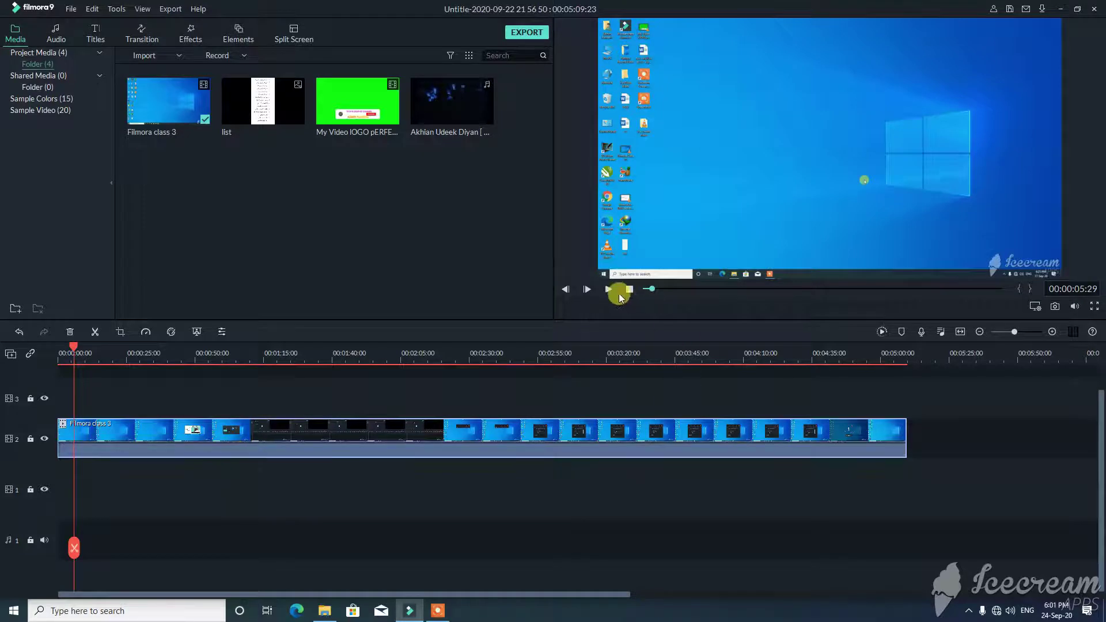
click(608, 289)
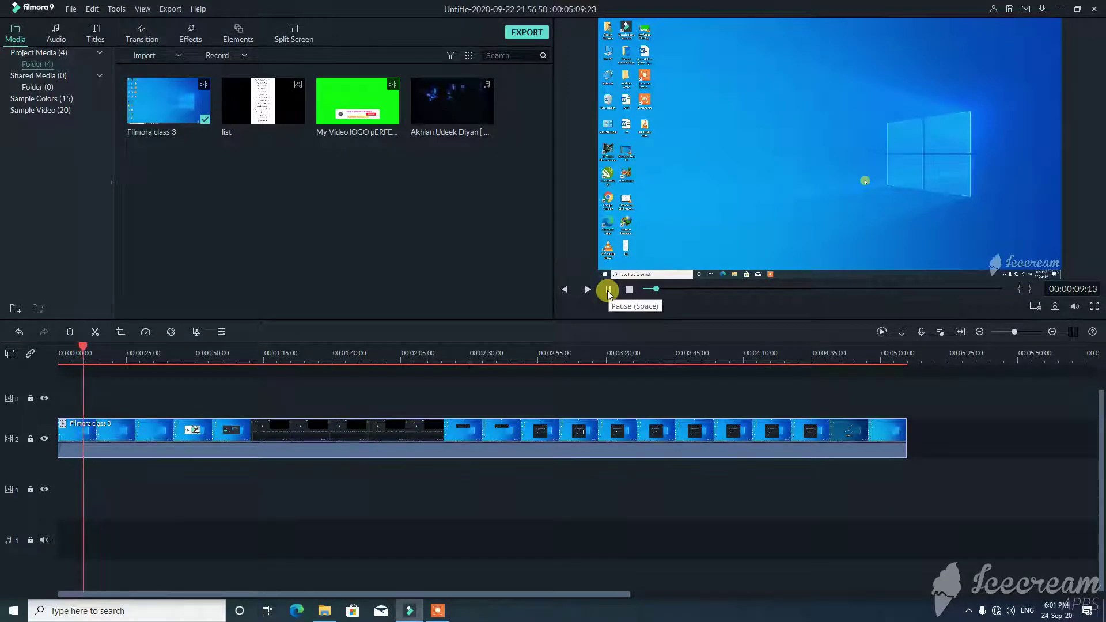
click(608, 290)
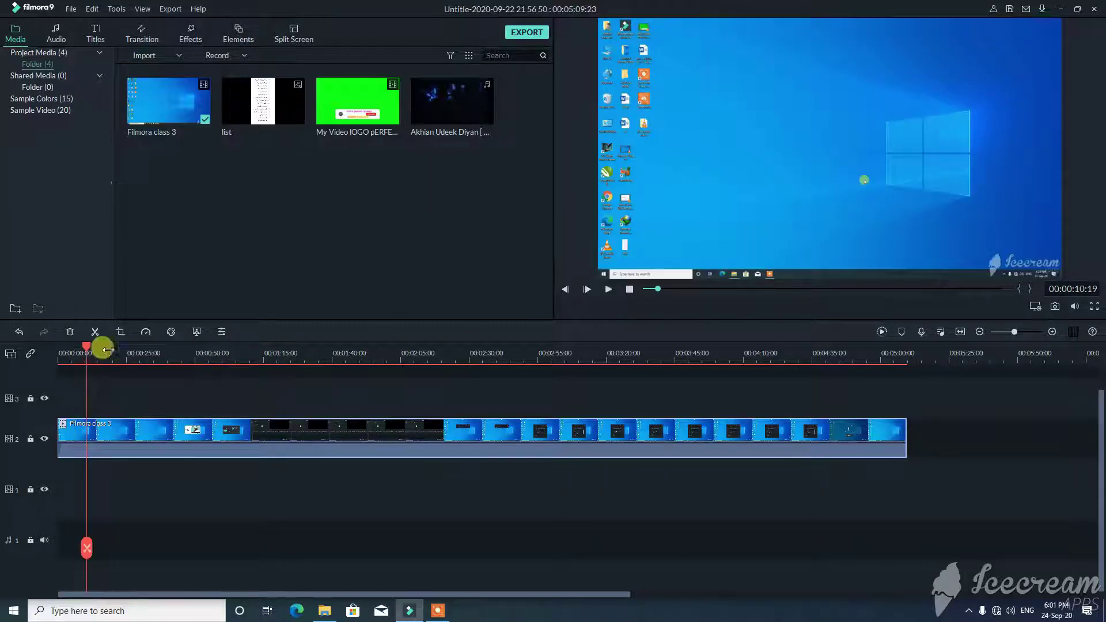
drag(85, 347, 56, 346)
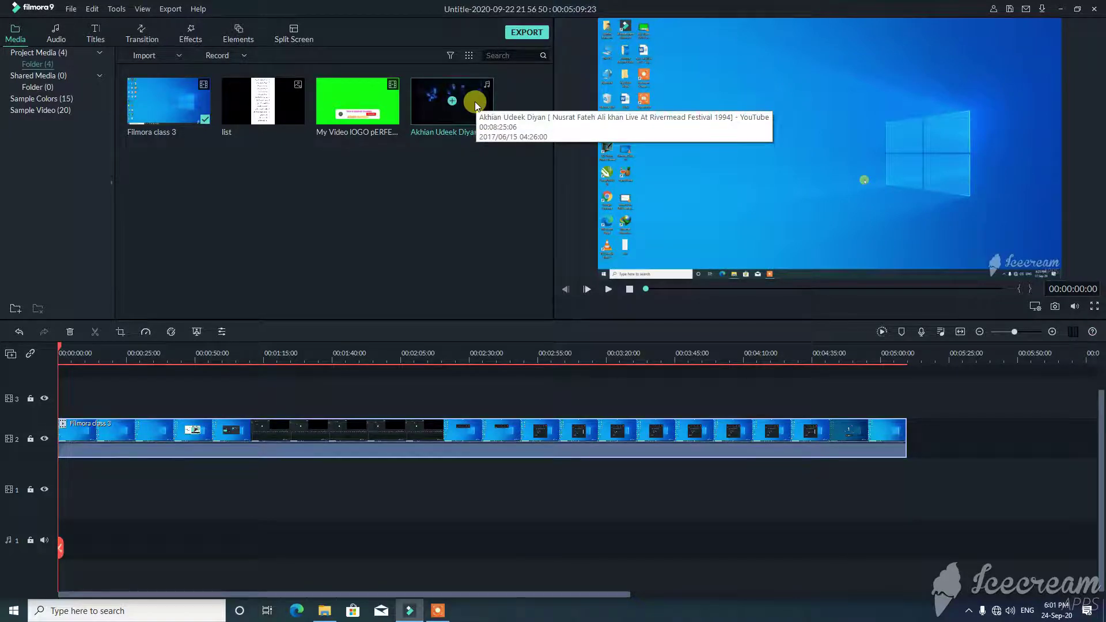
Step: Add the Akhian Udeek Diyan song at the start of audio track 1 and trim its end to match the video clip
drag(476, 106, 63, 544)
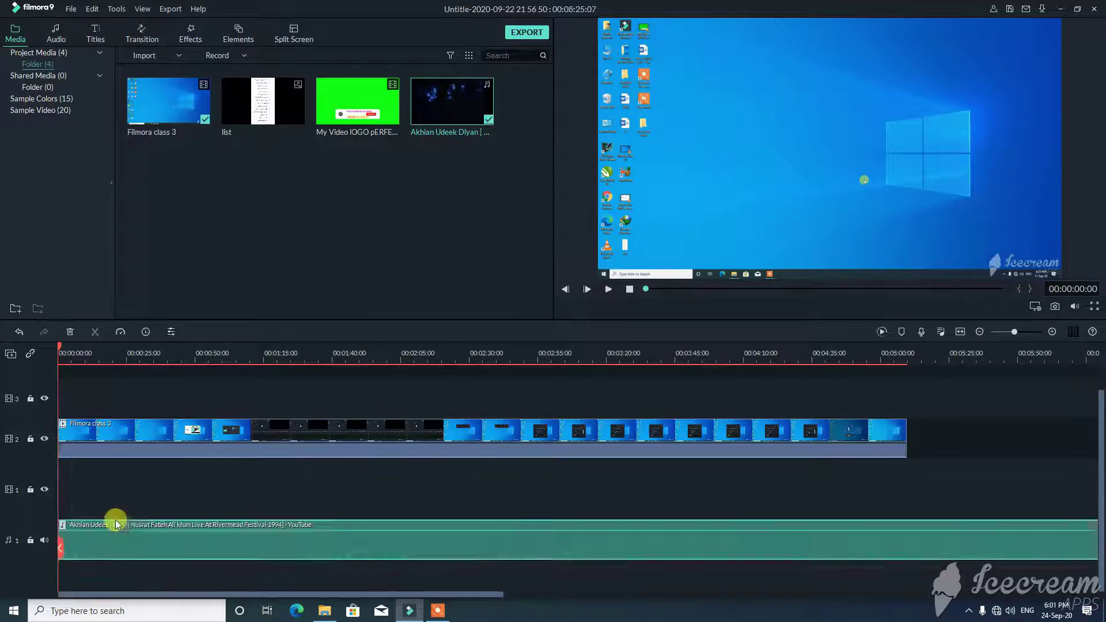
drag(1012, 332, 1006, 332)
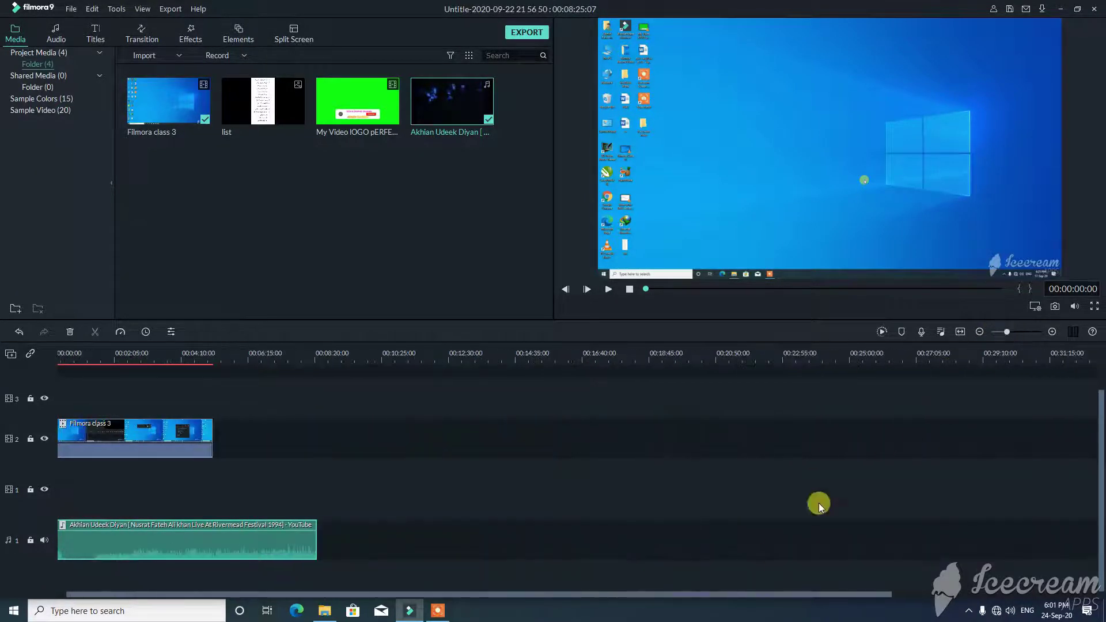
drag(317, 551, 212, 545)
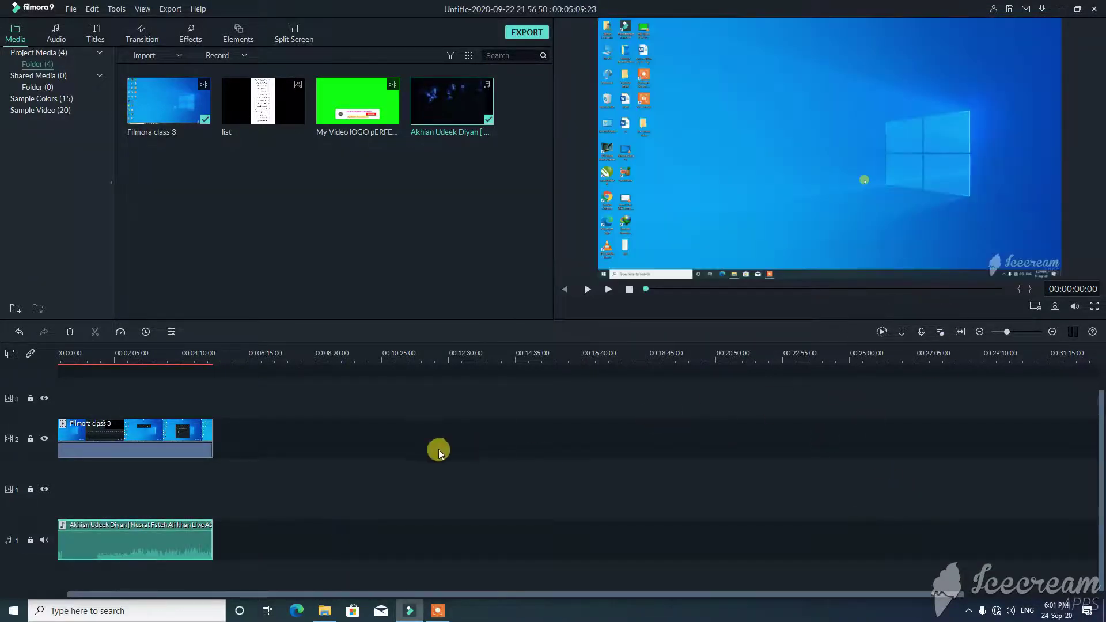
drag(804, 592, 562, 605)
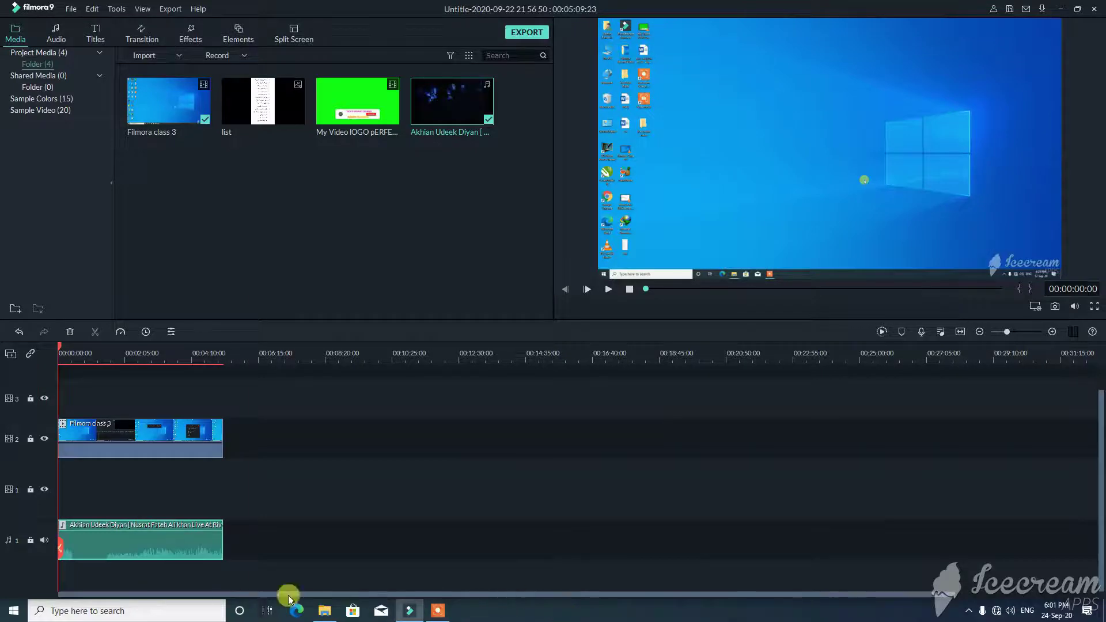
Step: Preview the soundtrack and split the Akhian Udeek Diyan audio at 00:00:27:21, where its quiet section begins
drag(1007, 336, 1011, 331)
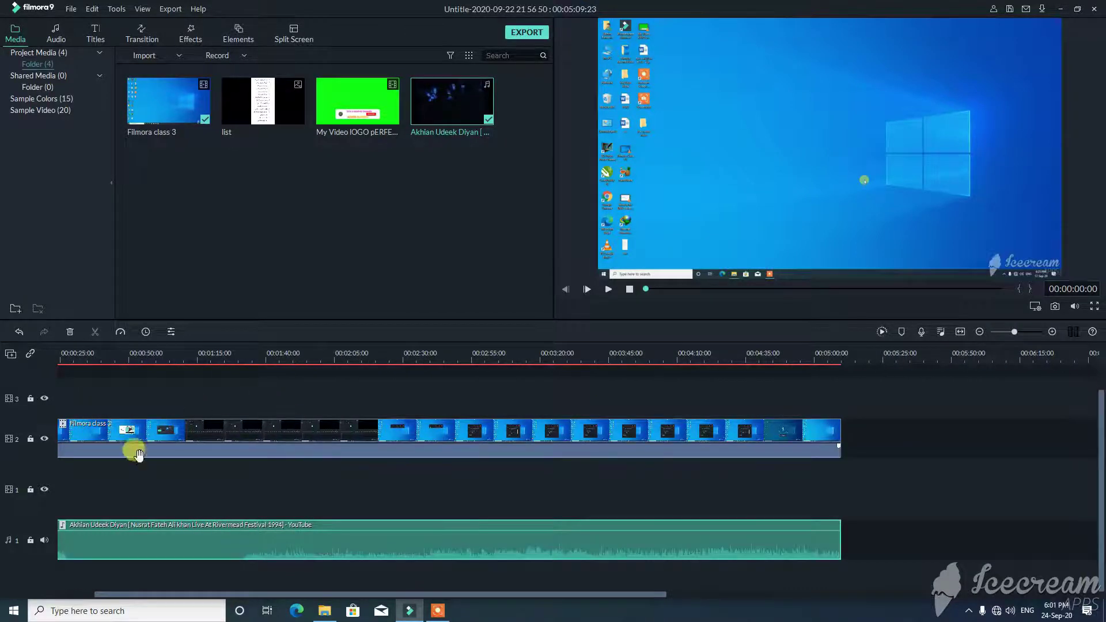
click(256, 556)
drag(243, 554, 250, 551)
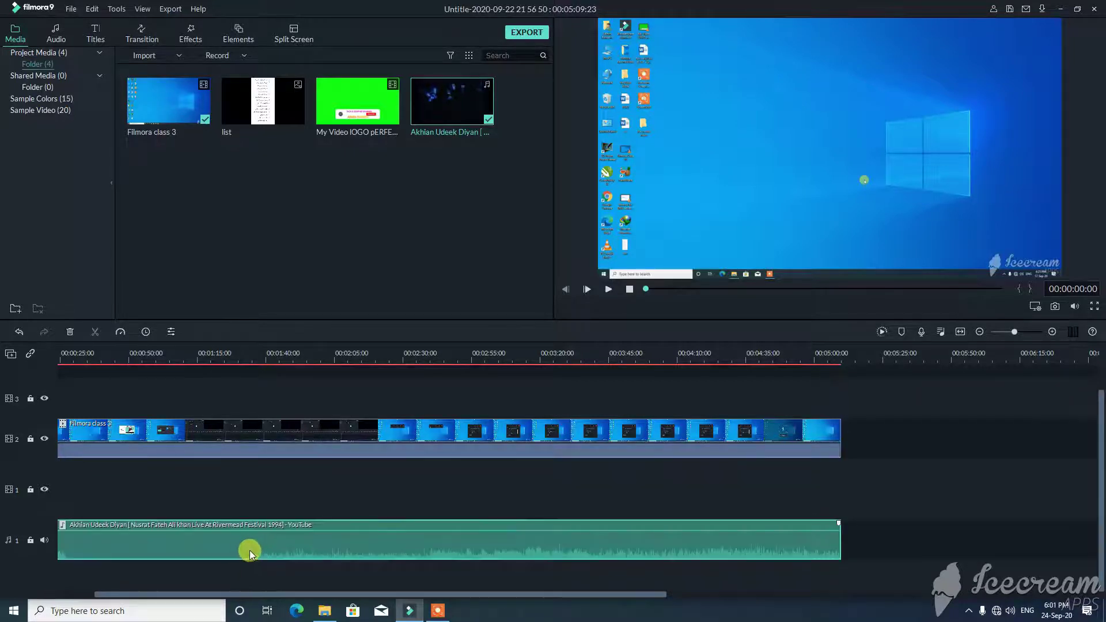
click(605, 289)
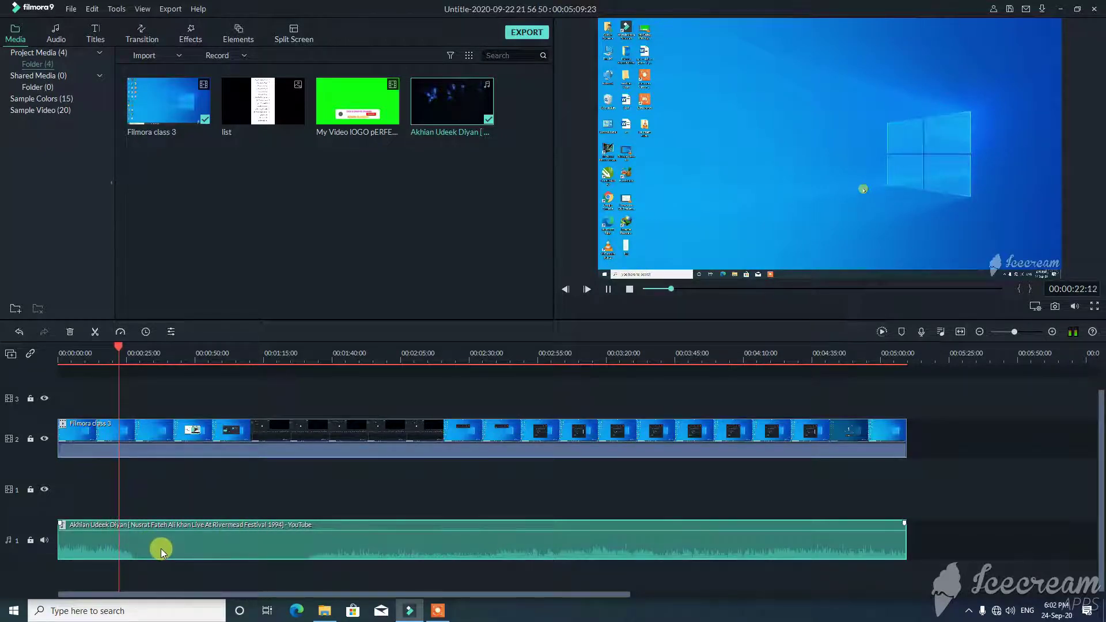
click(608, 289)
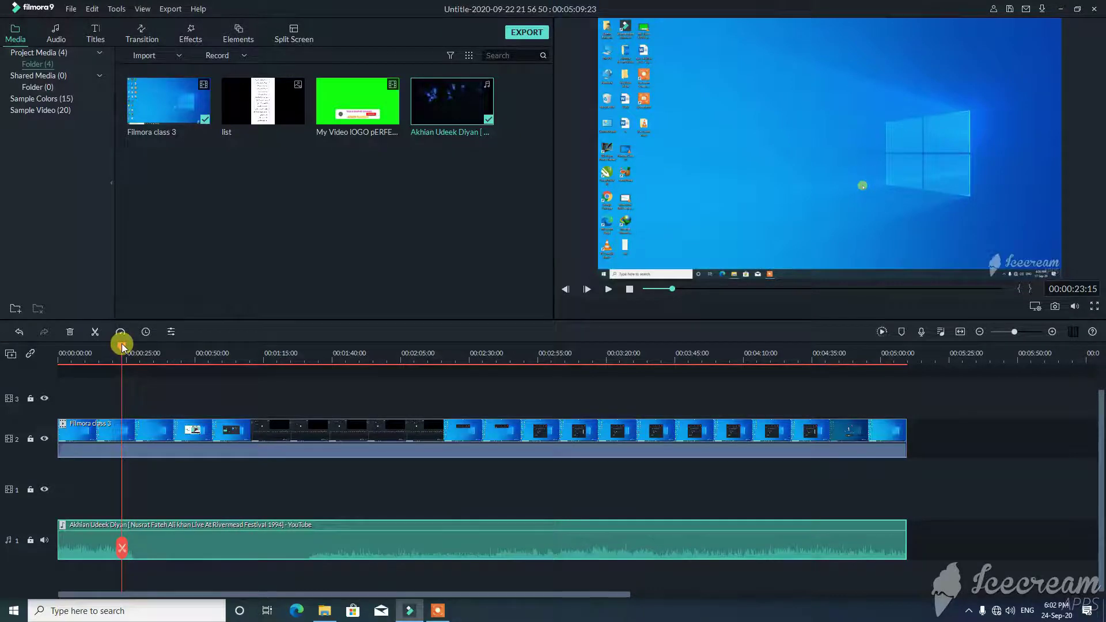
drag(122, 343, 134, 345)
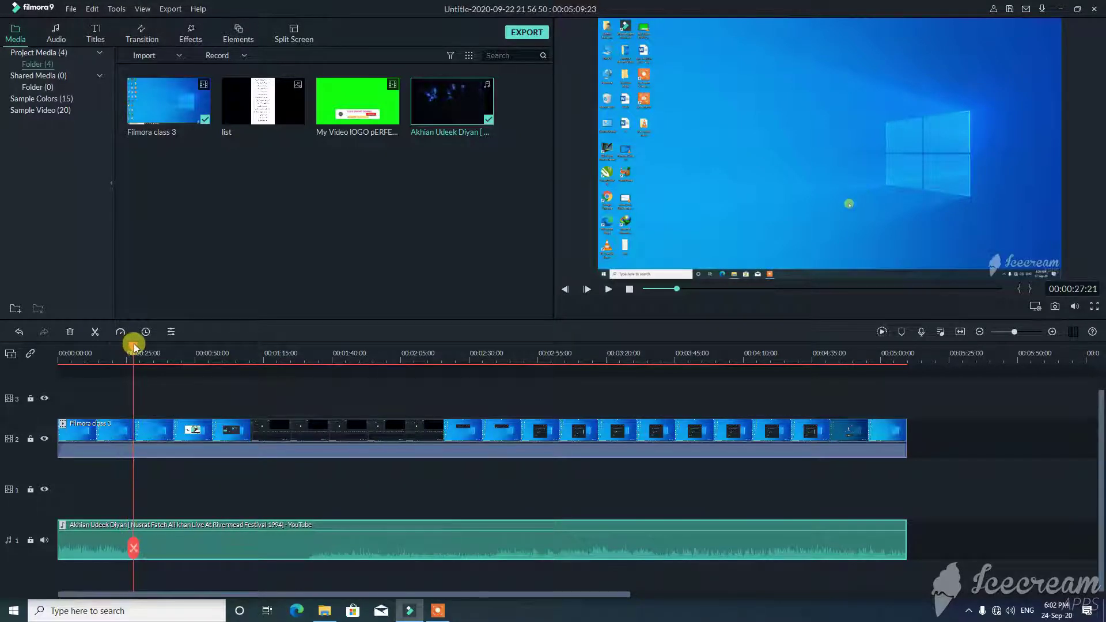
click(132, 550)
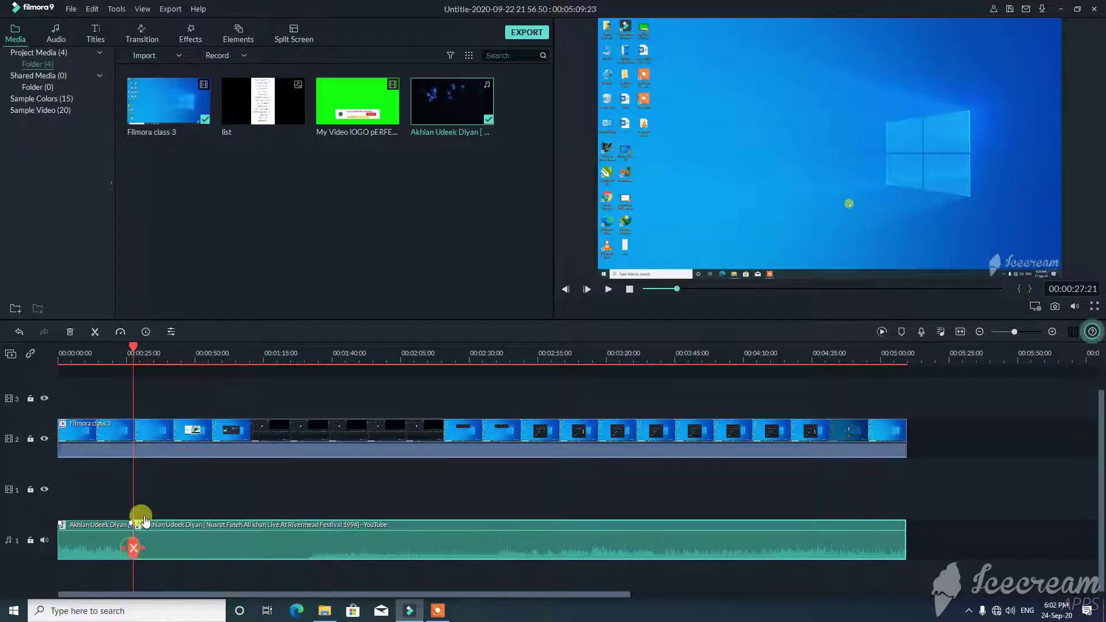
drag(132, 346, 217, 365)
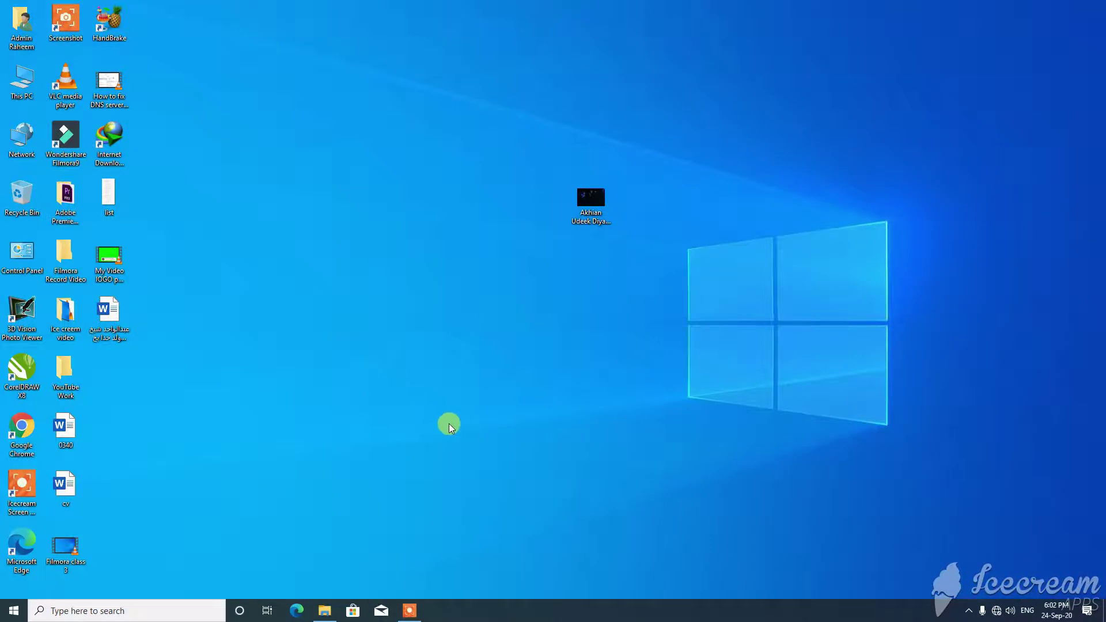
click(409, 613)
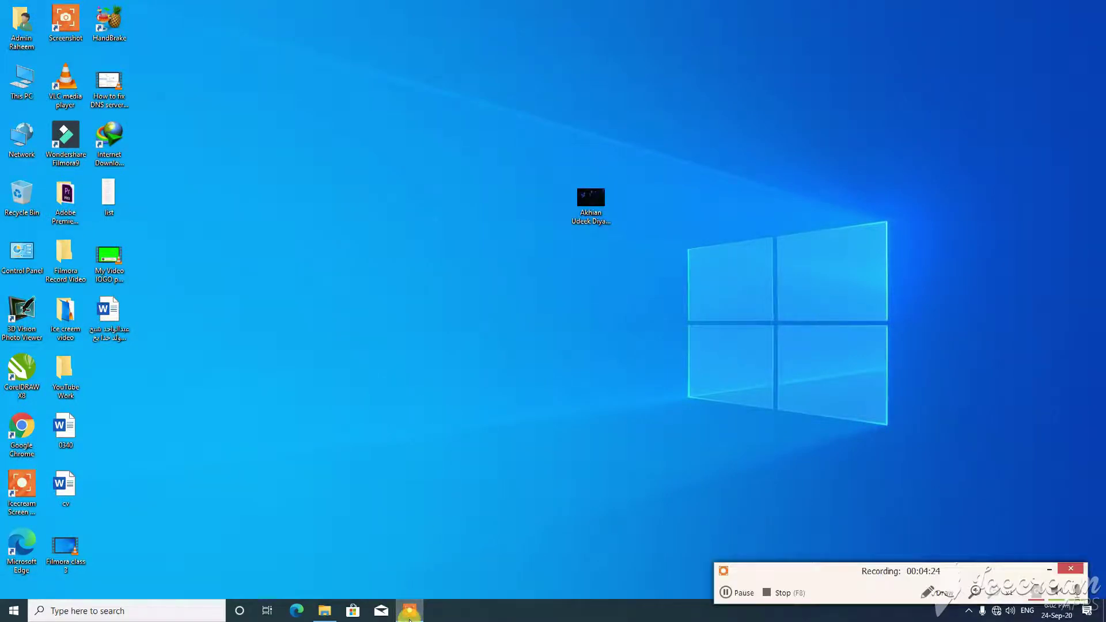
click(733, 596)
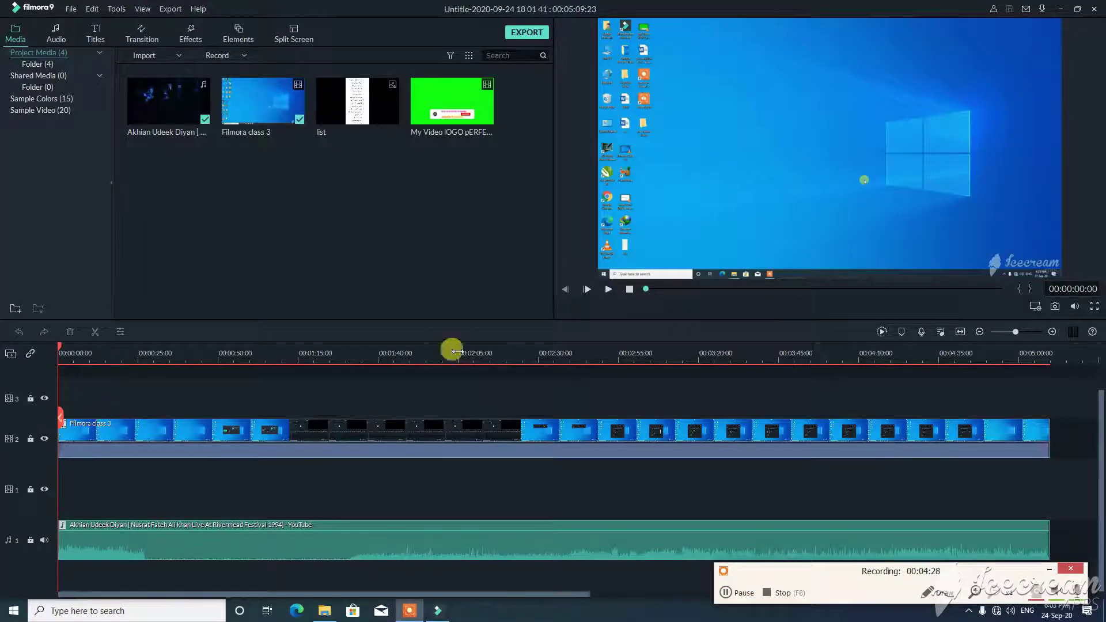
Step: Split the Filmora class 3 video and the Akhian Udeek Diyan audio at 00:00:27:04, where the song's quiet section begins
drag(60, 345, 146, 347)
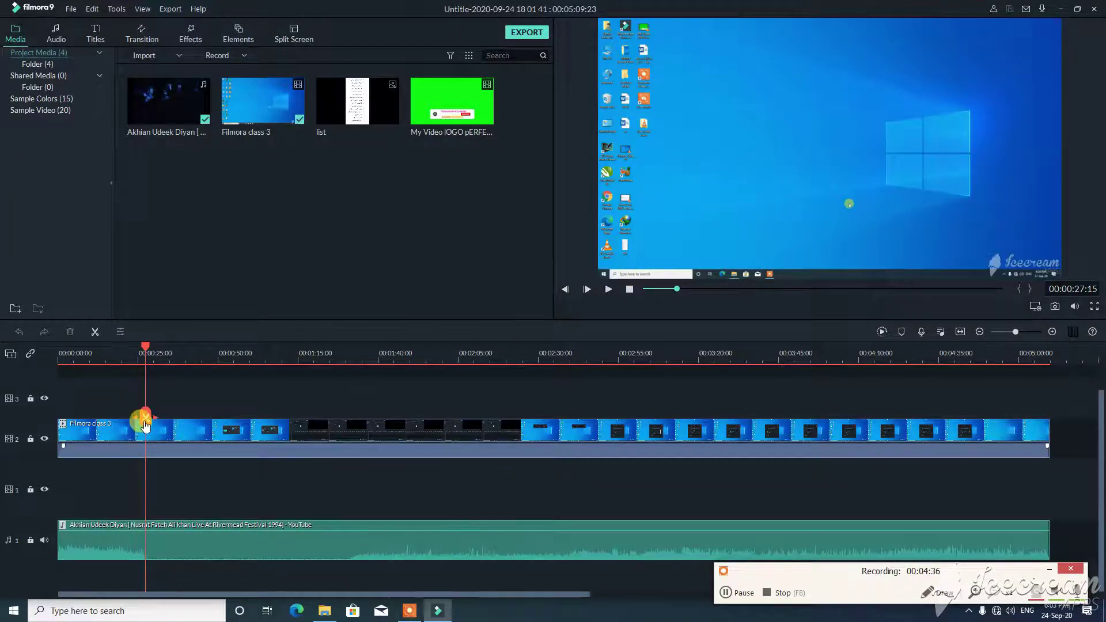
drag(146, 425, 144, 549)
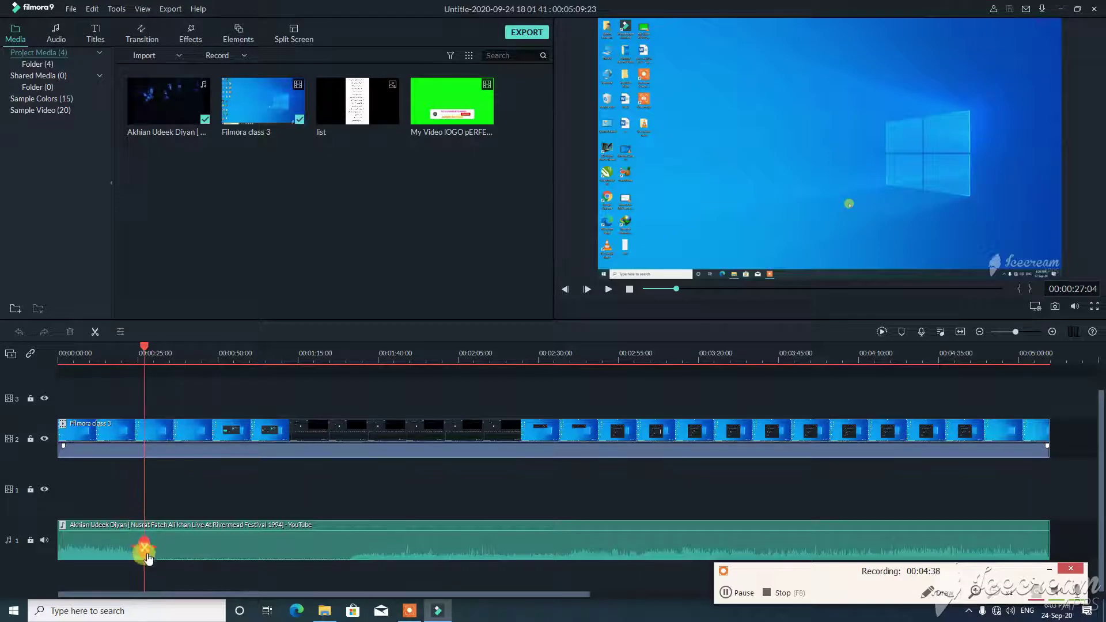
click(146, 553)
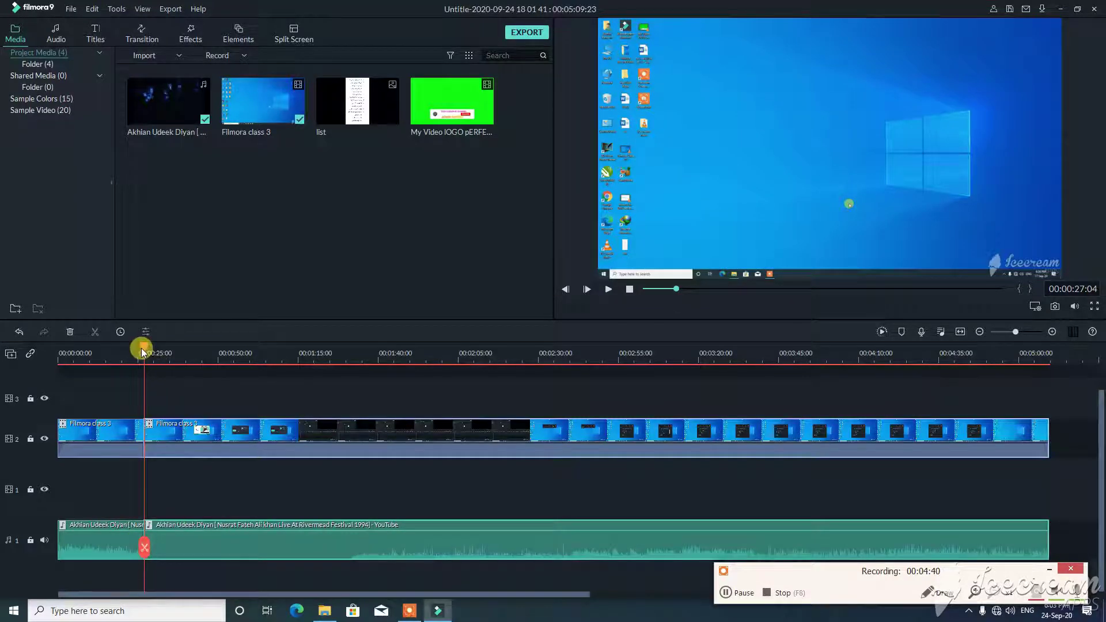
Step: Split both clips again at 00:01:31:16, where the music picks up, and delete the quiet audio segment between the two cuts
drag(143, 348, 350, 371)
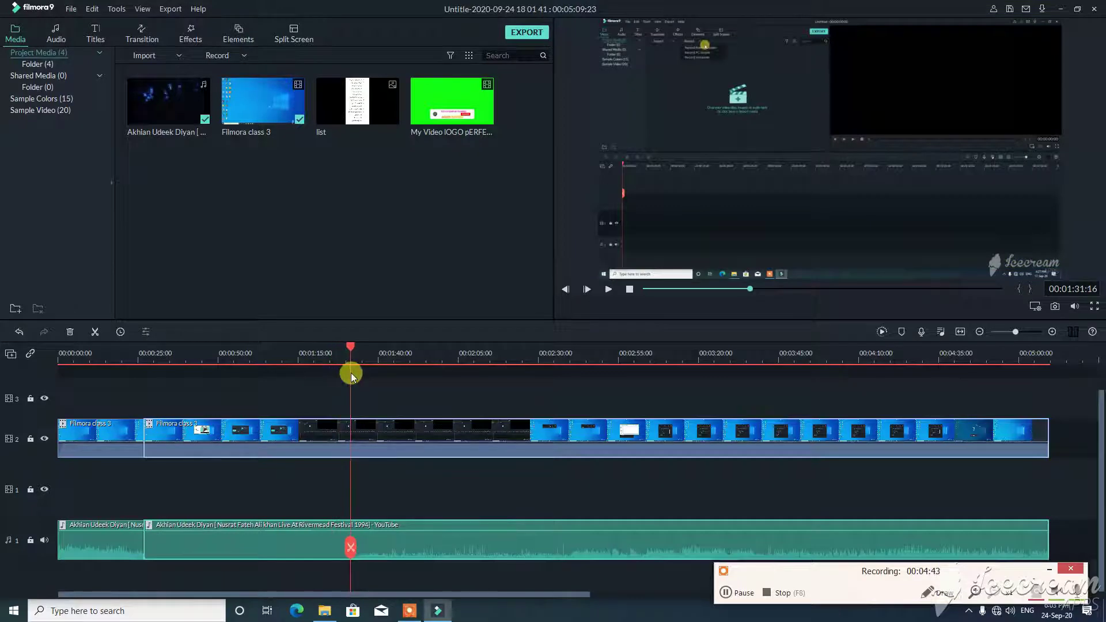
click(350, 547)
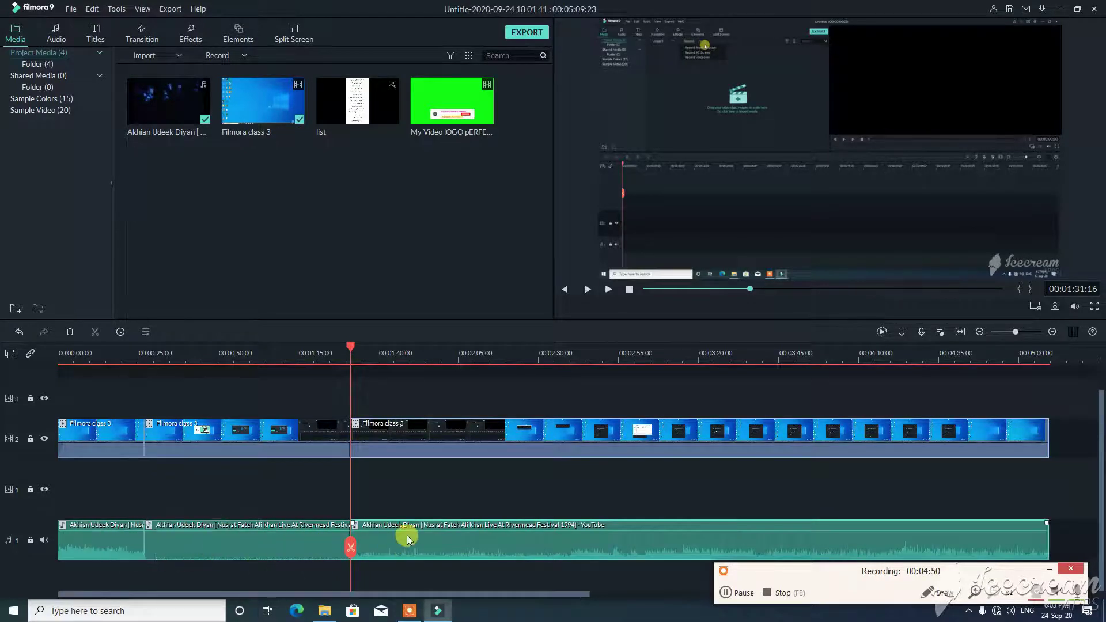
click(234, 543)
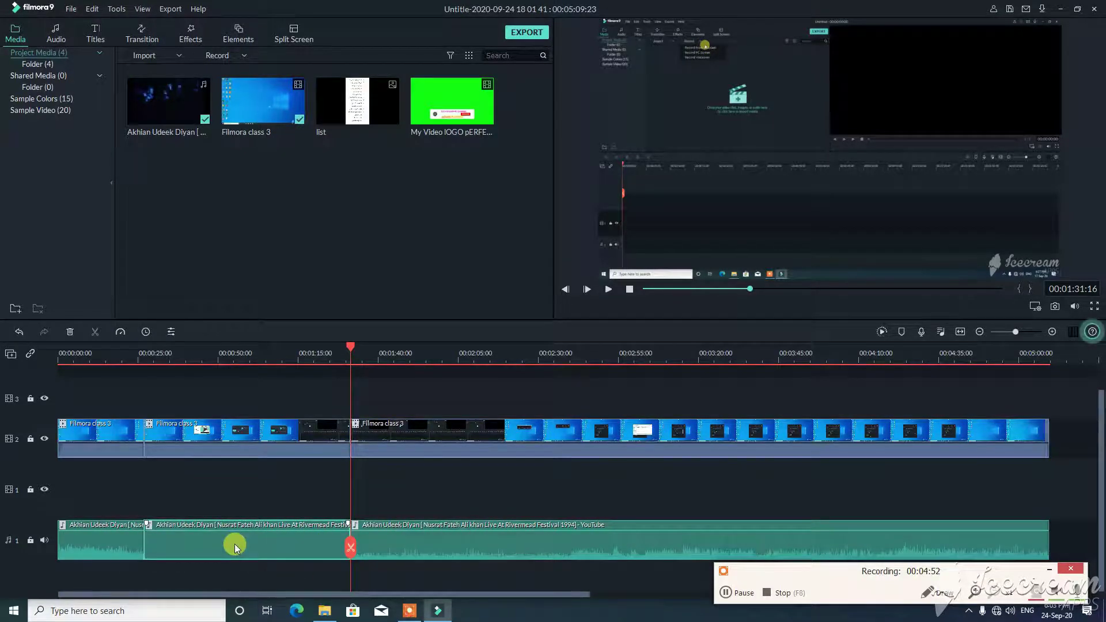
key(Delete)
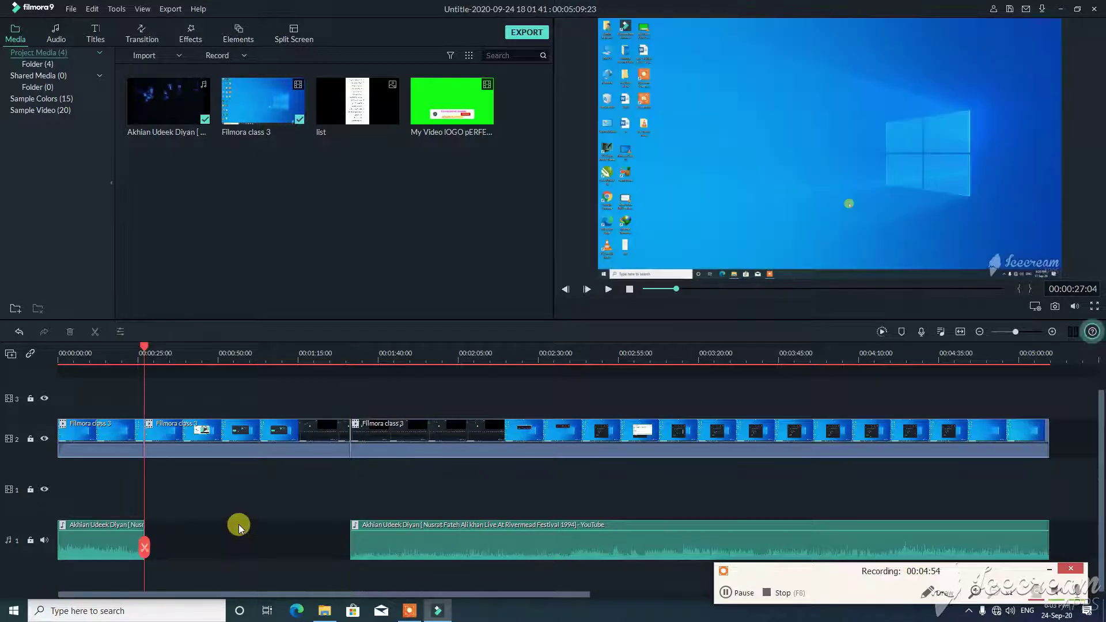
Step: Move the remaining song segment against the first audio piece and extend its end to match the end of the video
click(465, 540)
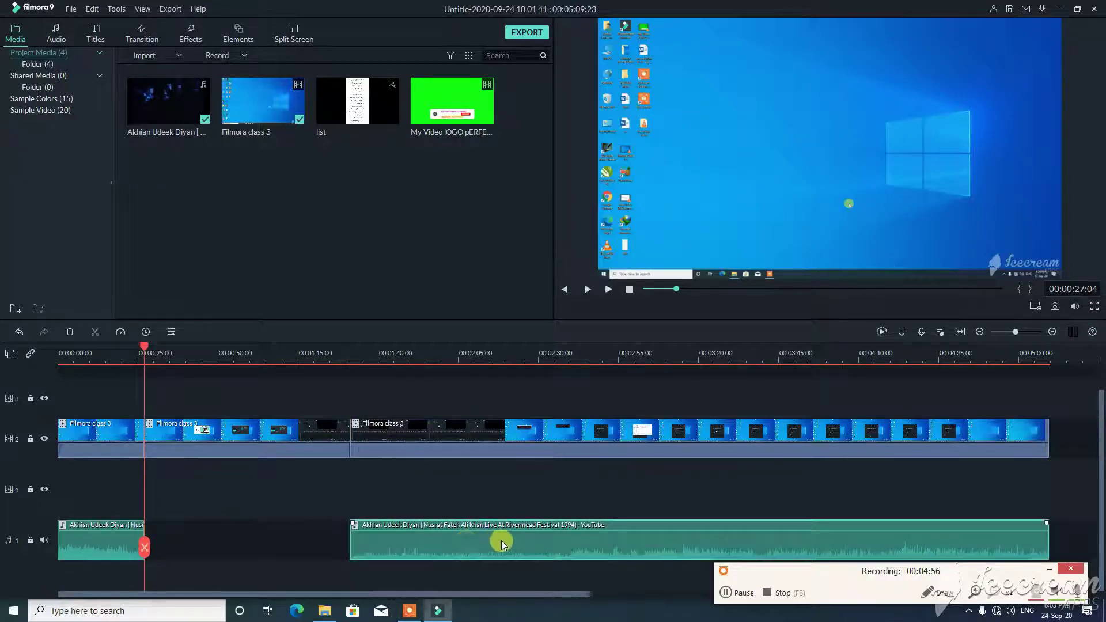
drag(501, 540, 302, 545)
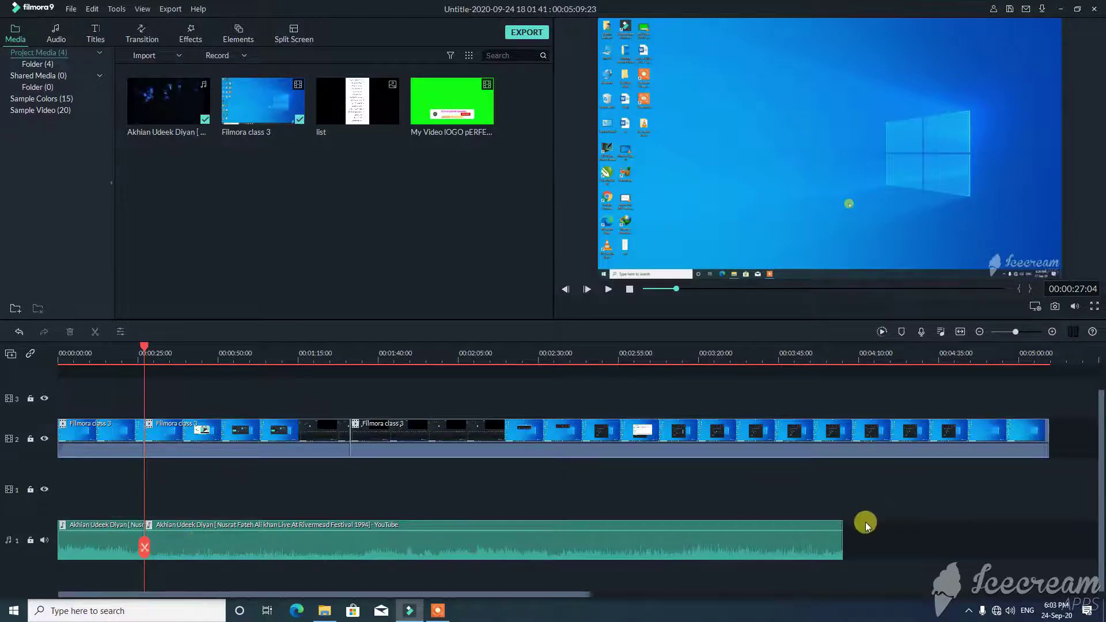
drag(841, 543, 1047, 547)
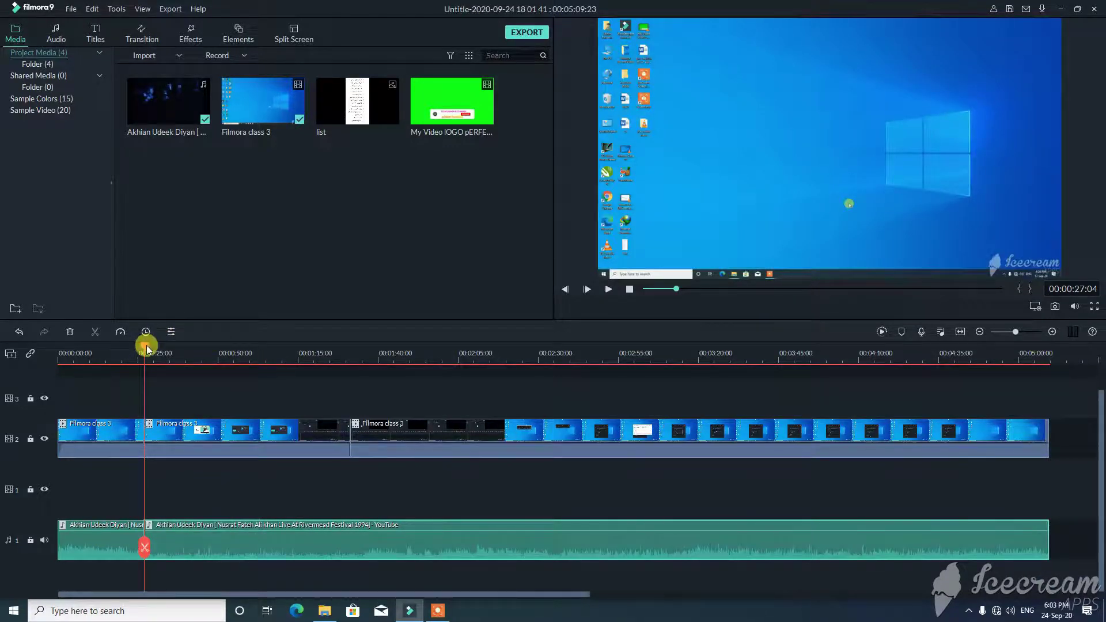
Step: Preview the transition between the two joined song segments, starting from 00:00:20:04
drag(145, 346, 123, 350)
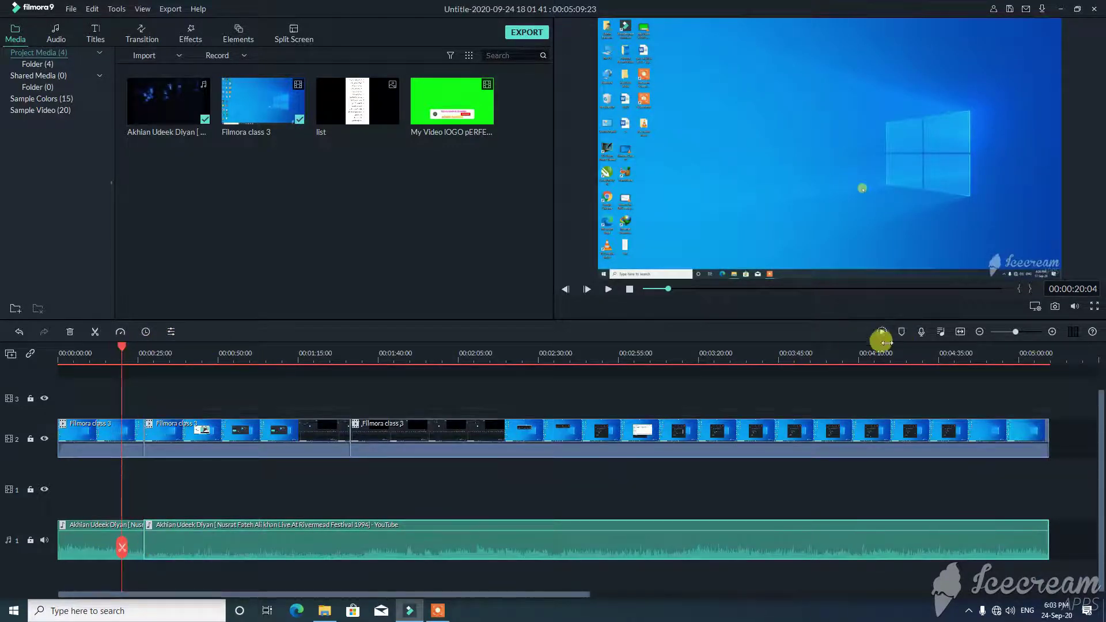
click(609, 289)
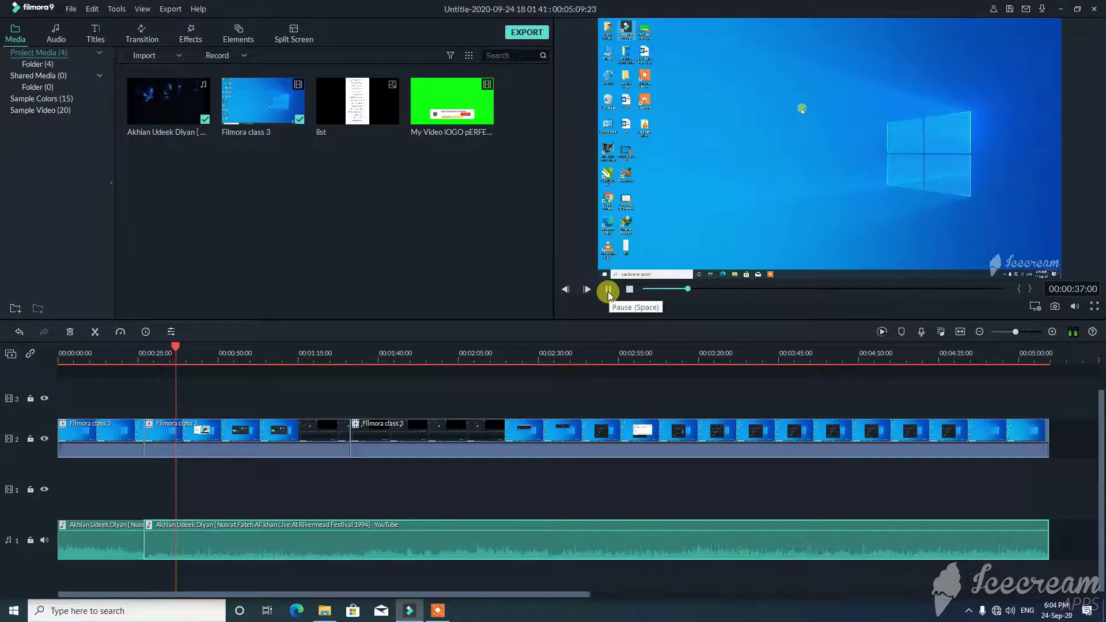
click(608, 291)
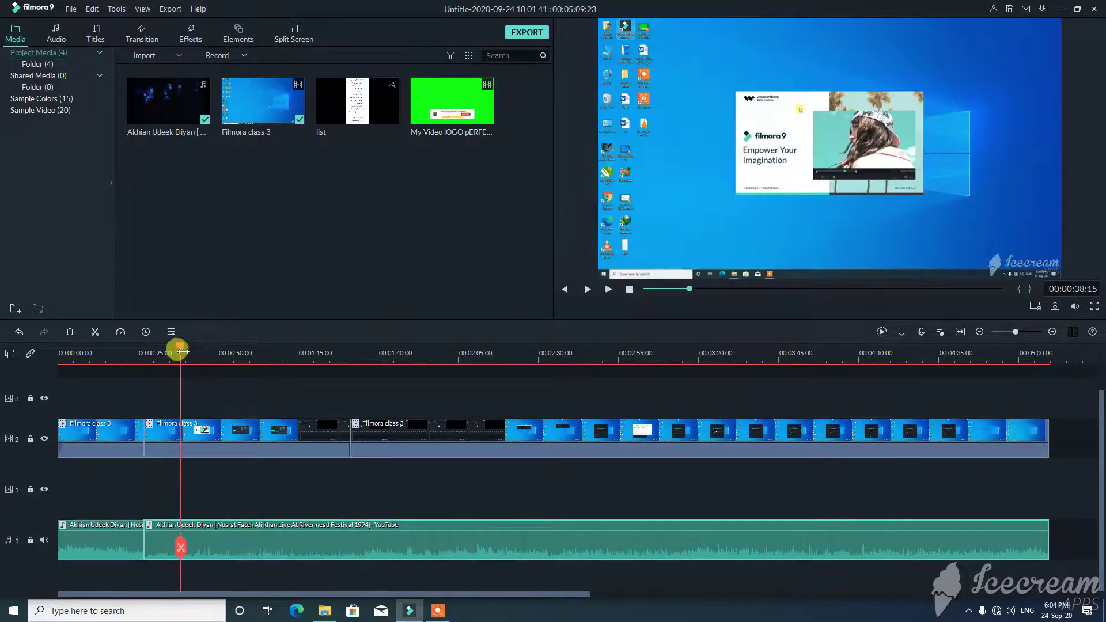
Step: Preview the final part of the video through to its end, and bring the playhead back toward the beginning of the timeline
drag(182, 351, 986, 498)
click(608, 291)
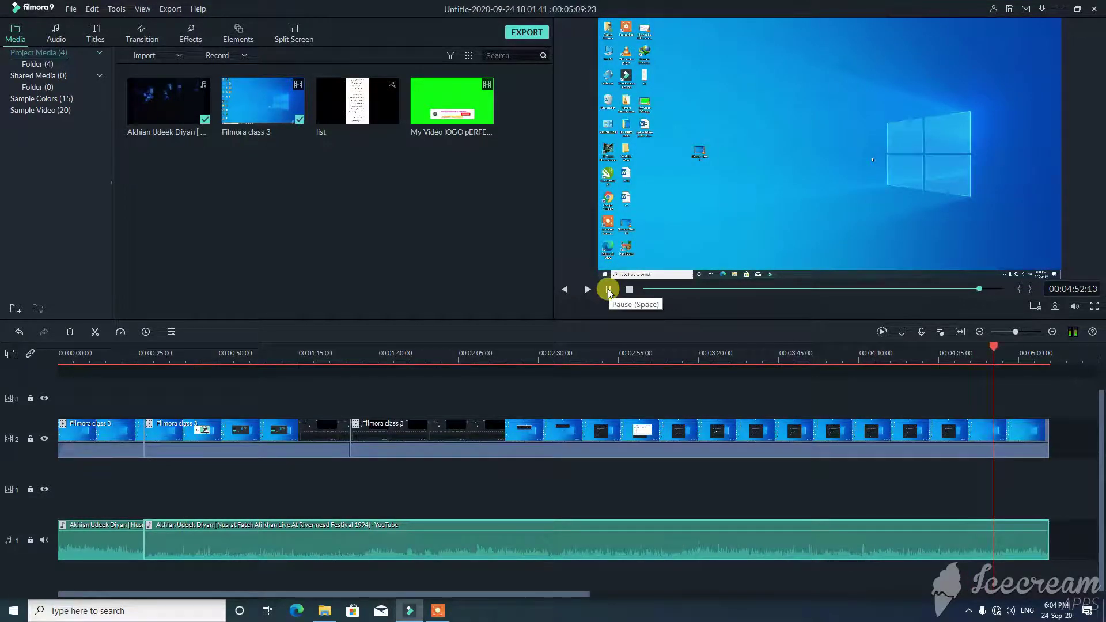
drag(587, 593, 694, 599)
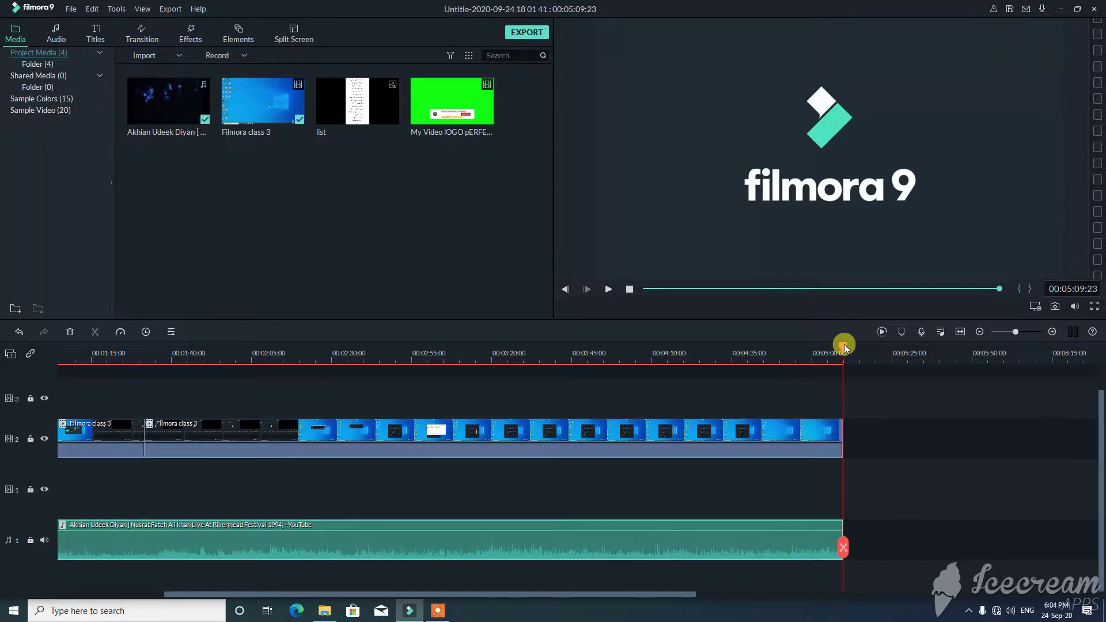
drag(842, 344, 44, 473)
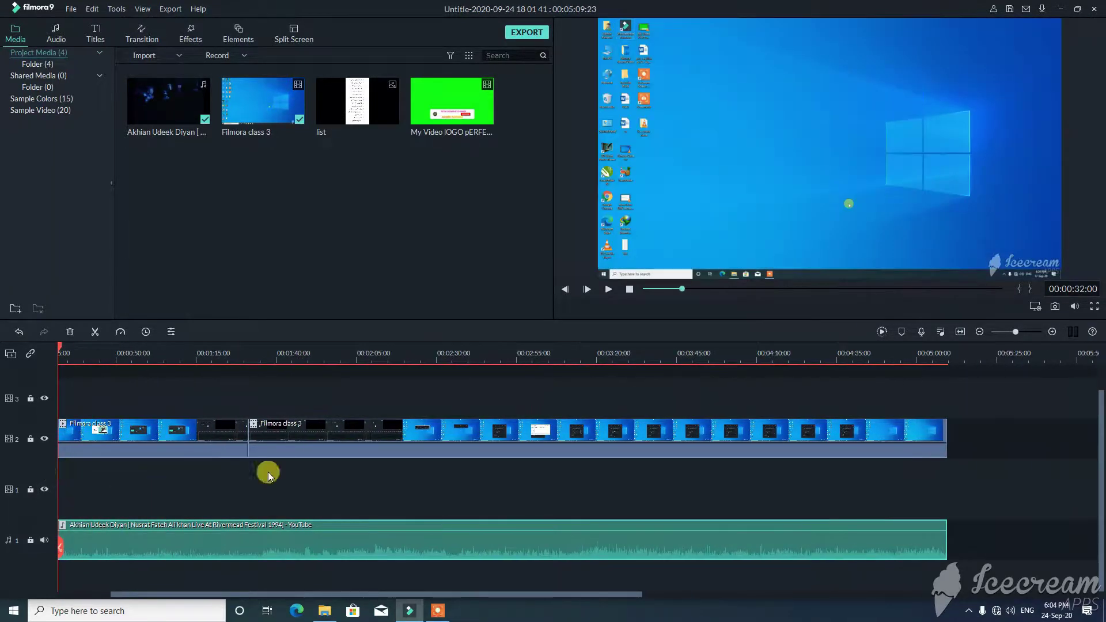